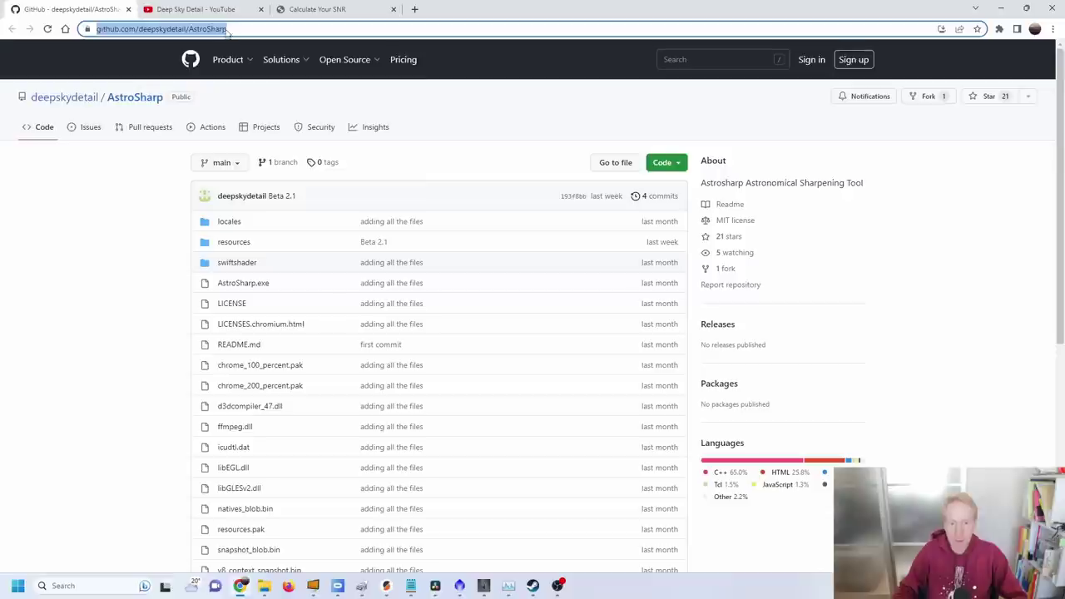
Download the AstroSharp GitHub repository as AstroSharp-main.zip into Downloads\AstroSharp
scroll(433, 379, "down", 3)
scroll(495, 358, "up", 1)
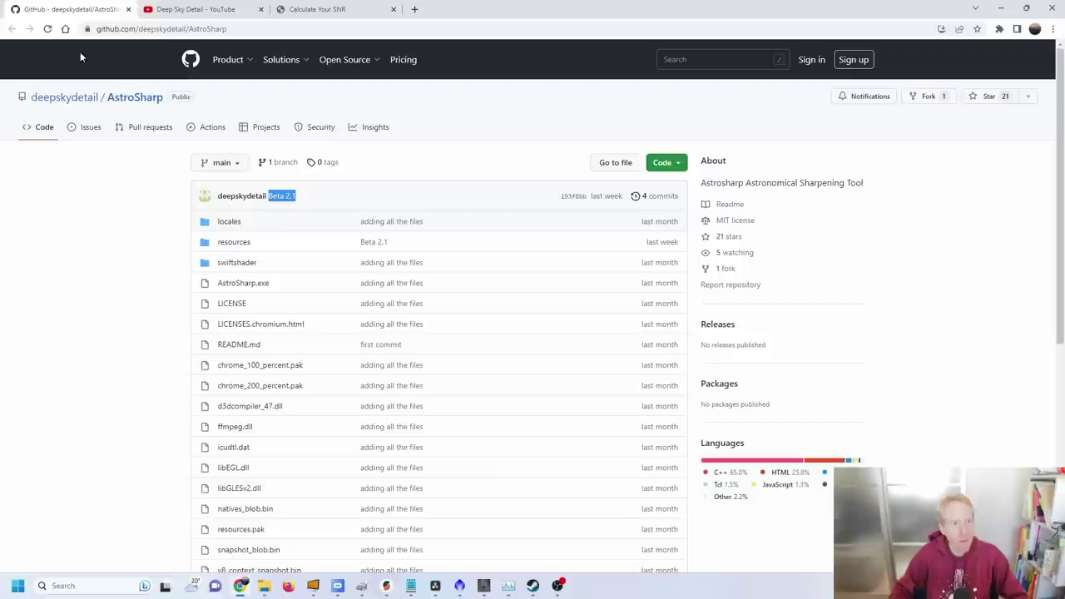
left_click(677, 166)
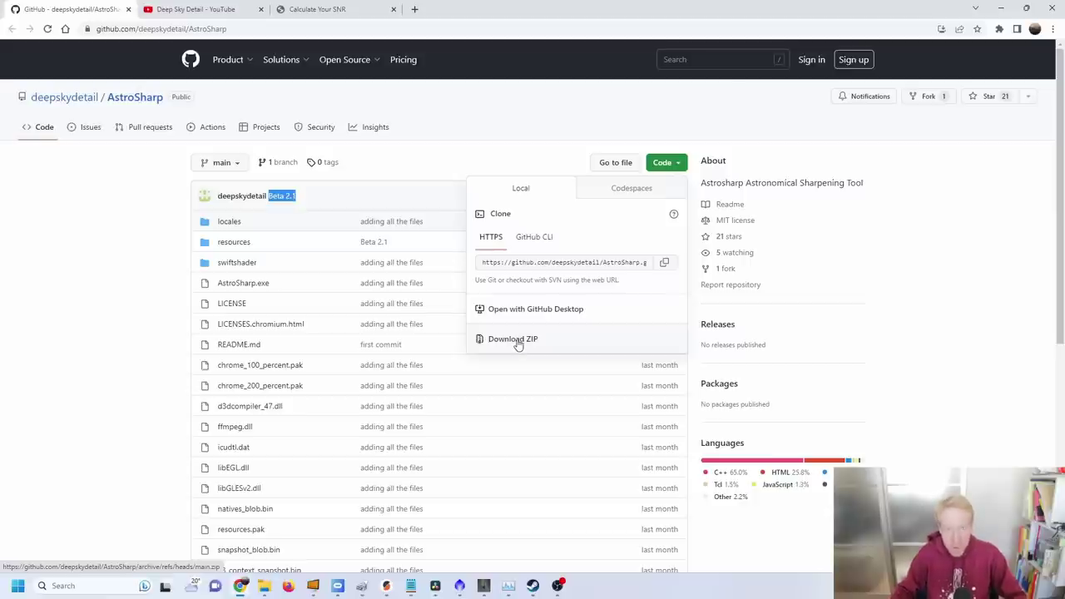
left_click_drag(331, 375, 256, 343)
Extract AstroSharp-main.zip to its suggested folder and open the extracted AstroSharp-main contents
left_click(264, 371)
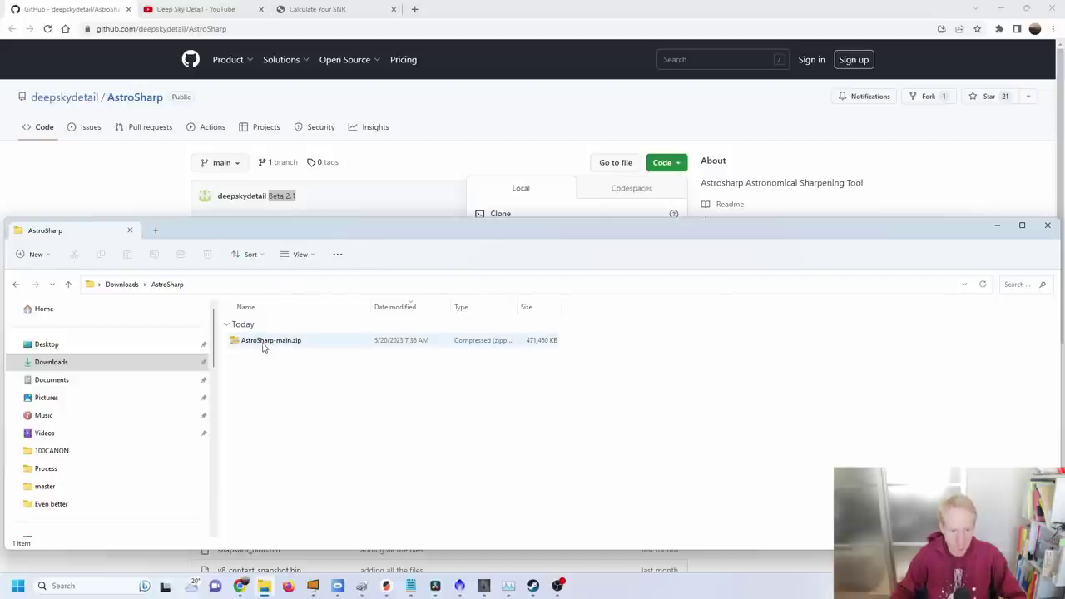
right_click(263, 343)
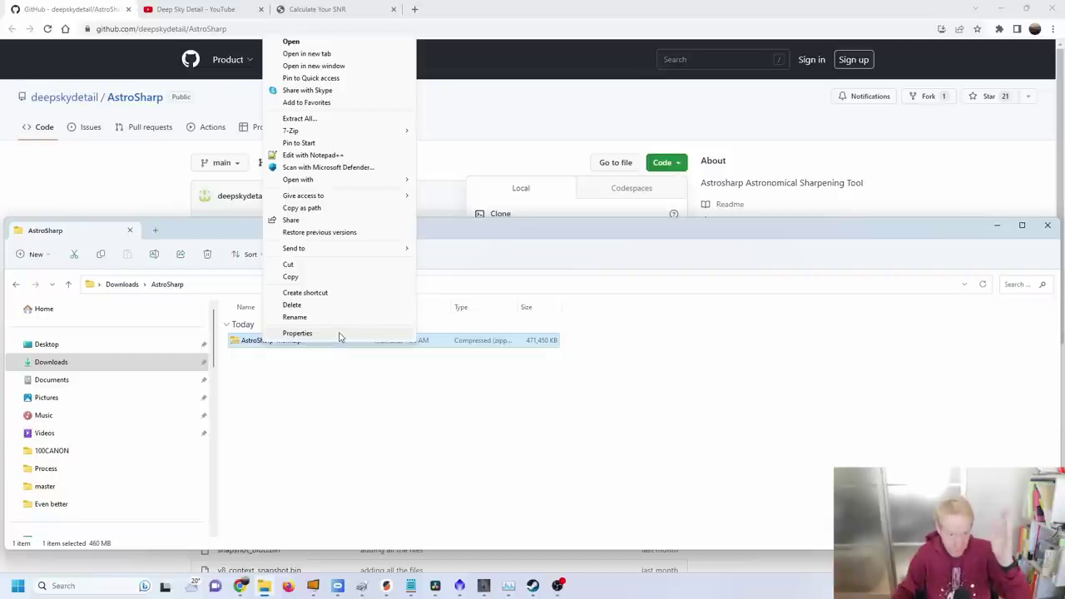
left_click(375, 119)
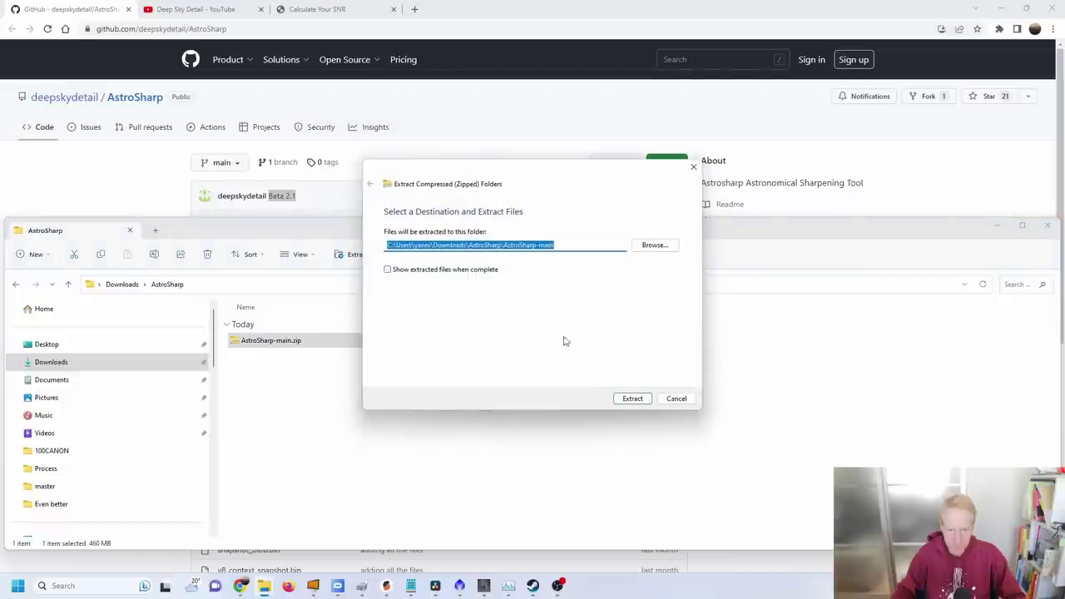
left_click(633, 399)
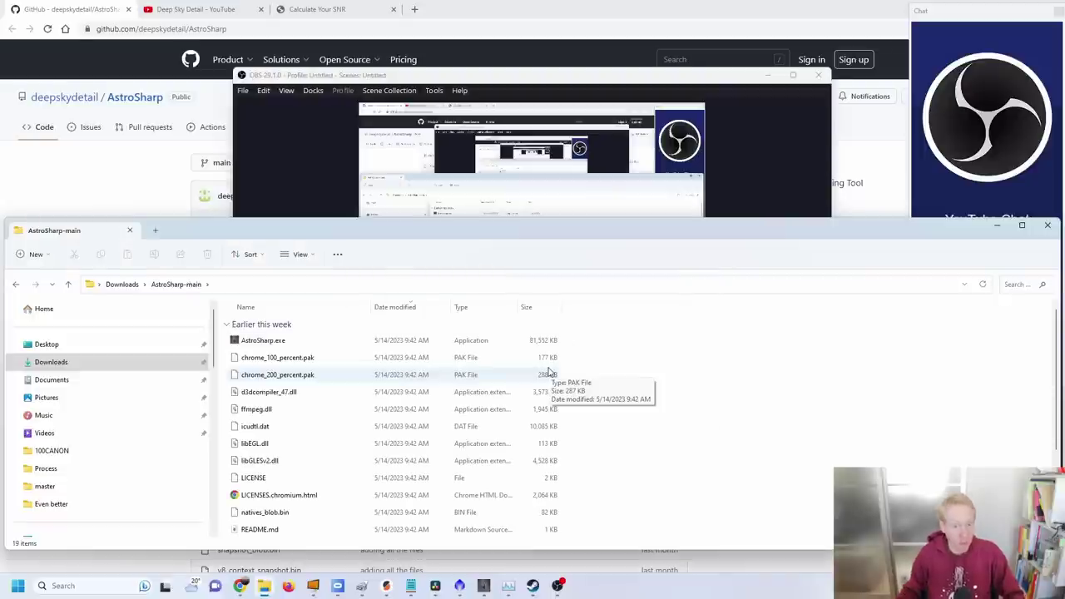
scroll(516, 412, "down", 3)
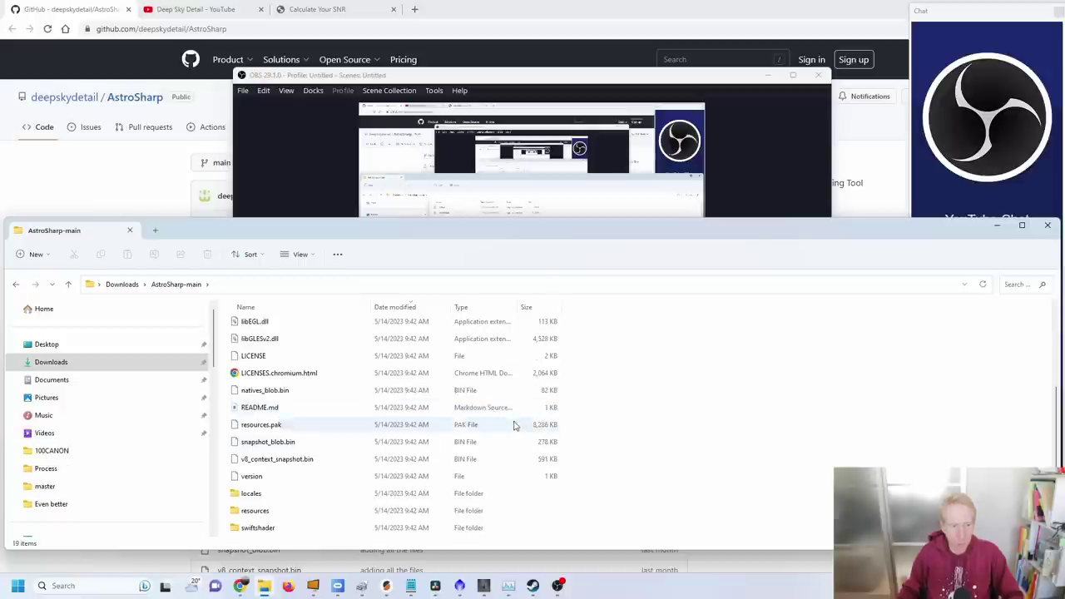
scroll(503, 441, "up", 3)
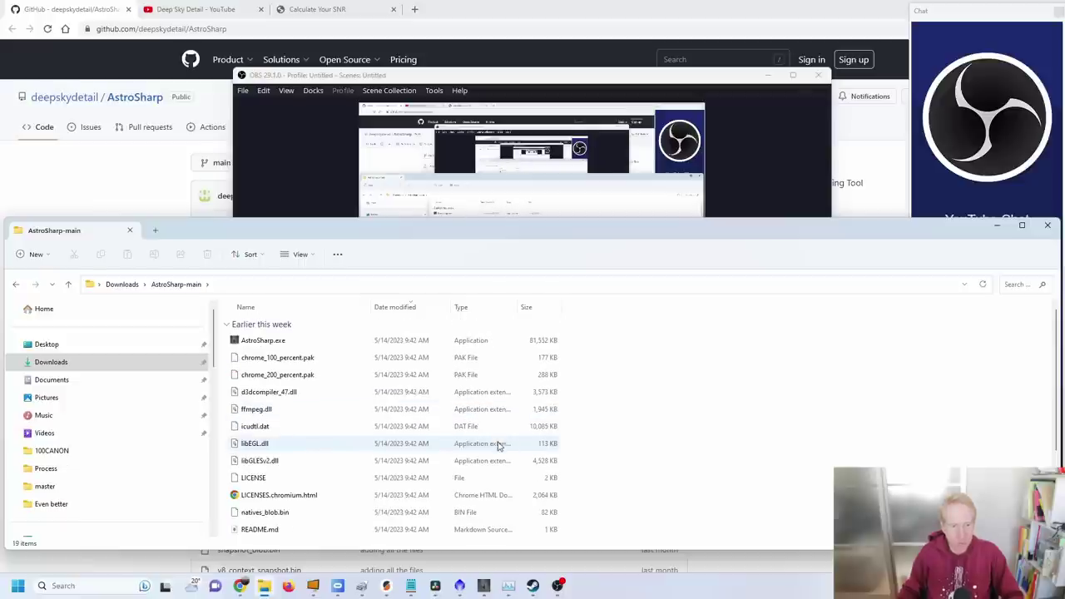
double_click(260, 341)
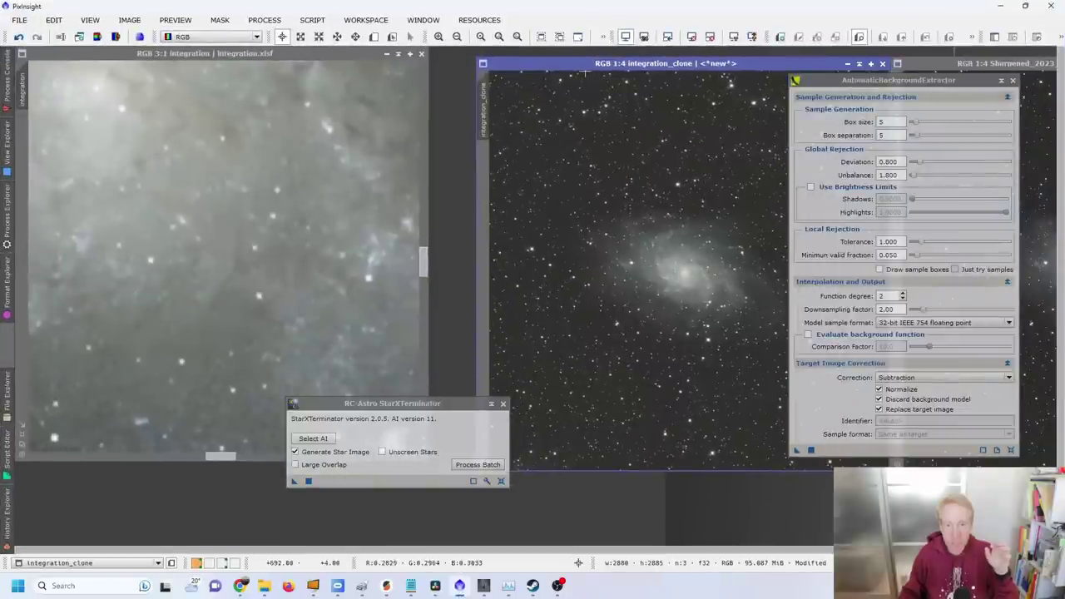
Move the integration_clone galaxy window to the left in PixInsight
mouse_move(586, 67)
left_mouse_down()
mouse_move(486, 37)
mouse_move(436, 41)
left_mouse_up()
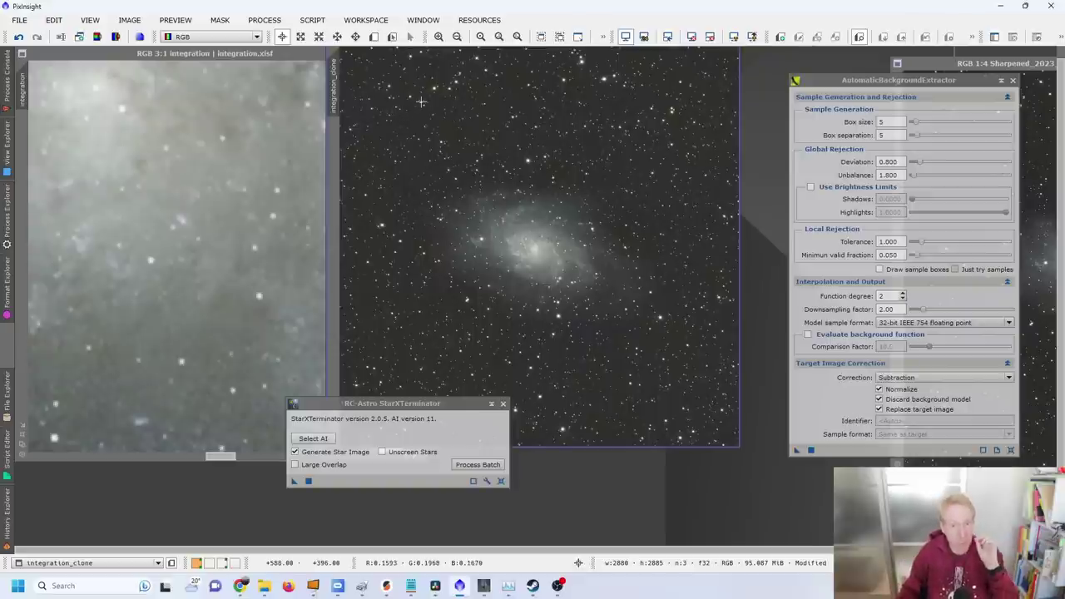
Save a copy of the galaxy image under a new name as TIFF
left_click(25, 22)
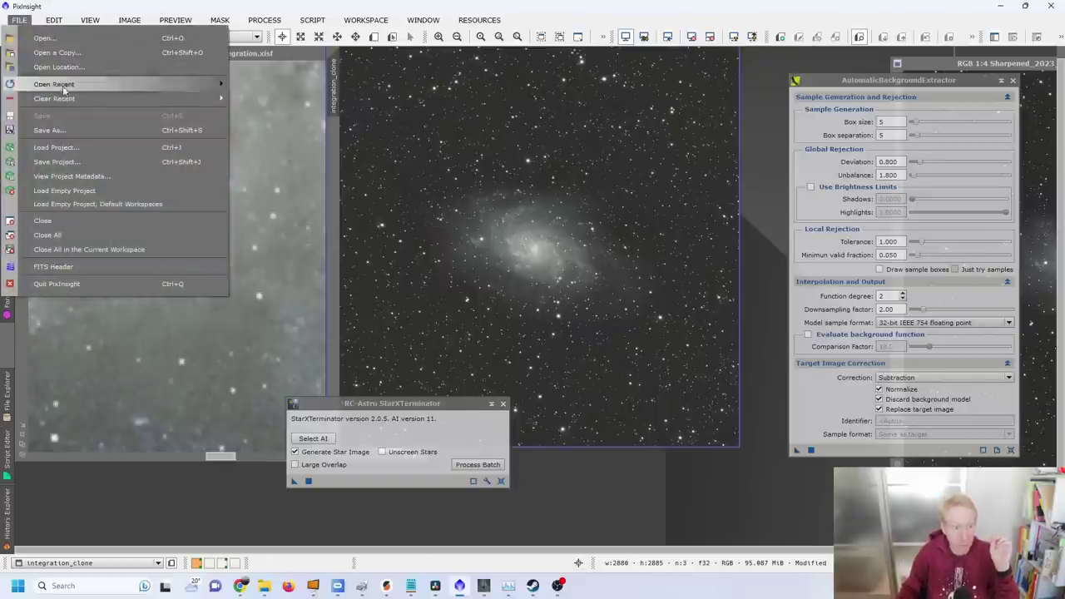
left_click(50, 128)
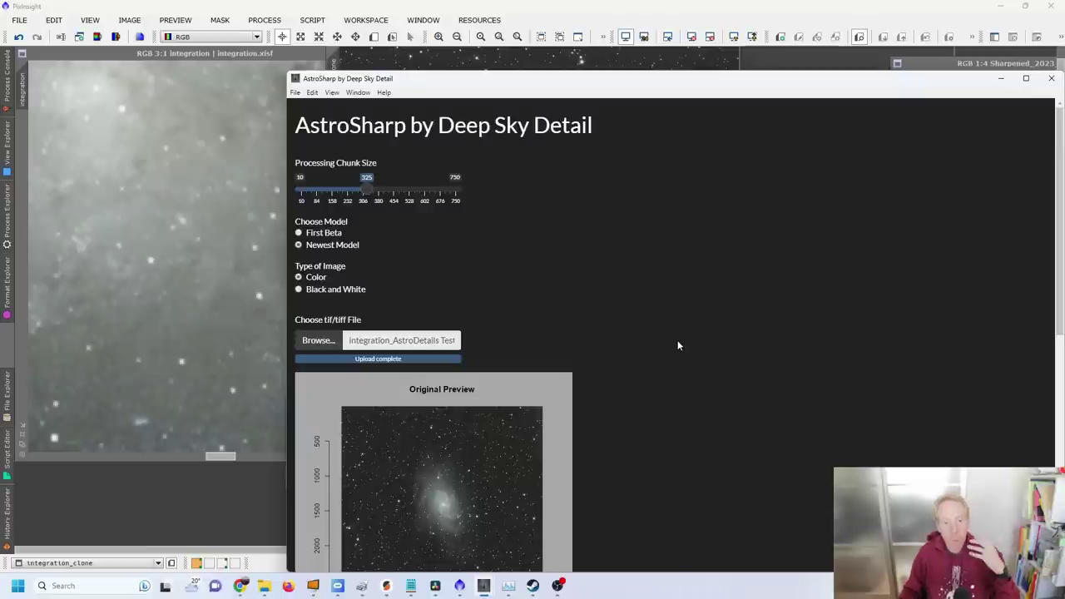
left_click(315, 340)
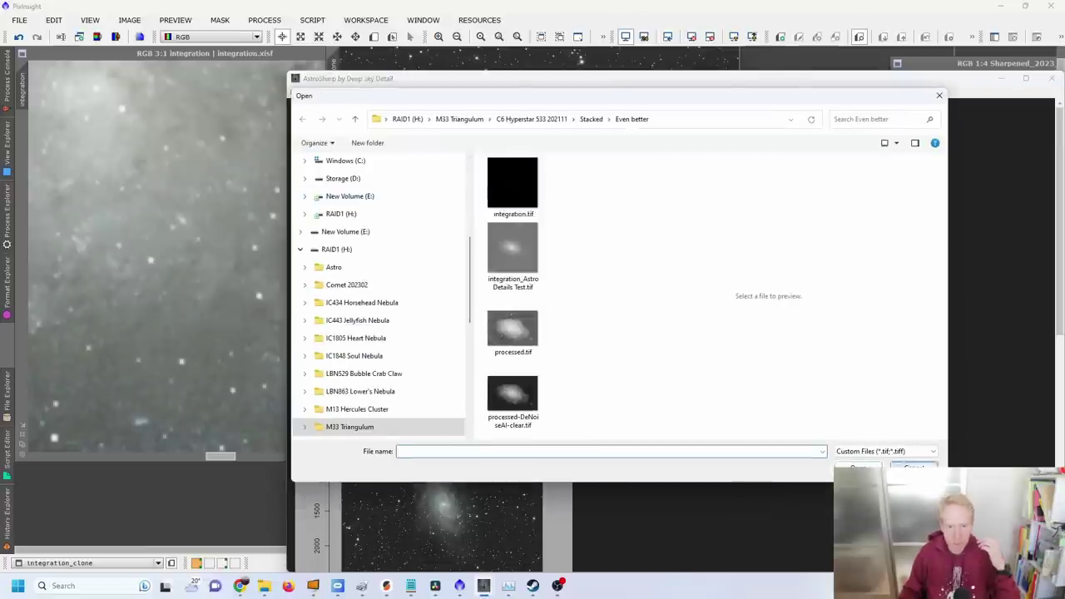
key("Escape")
scroll(830, 329, "down", 5)
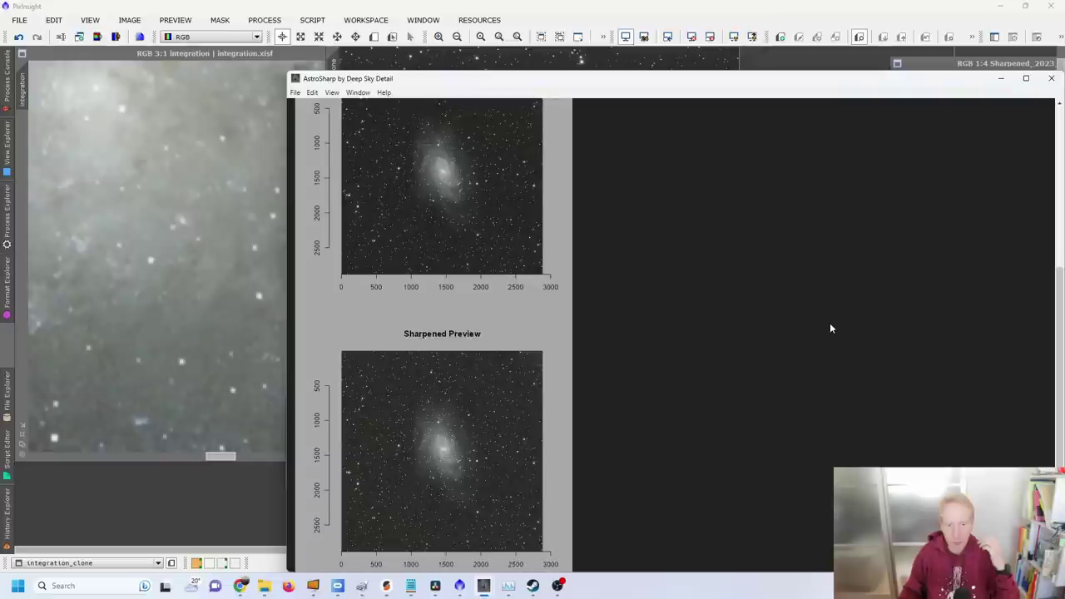
scroll(830, 329, "down", 2)
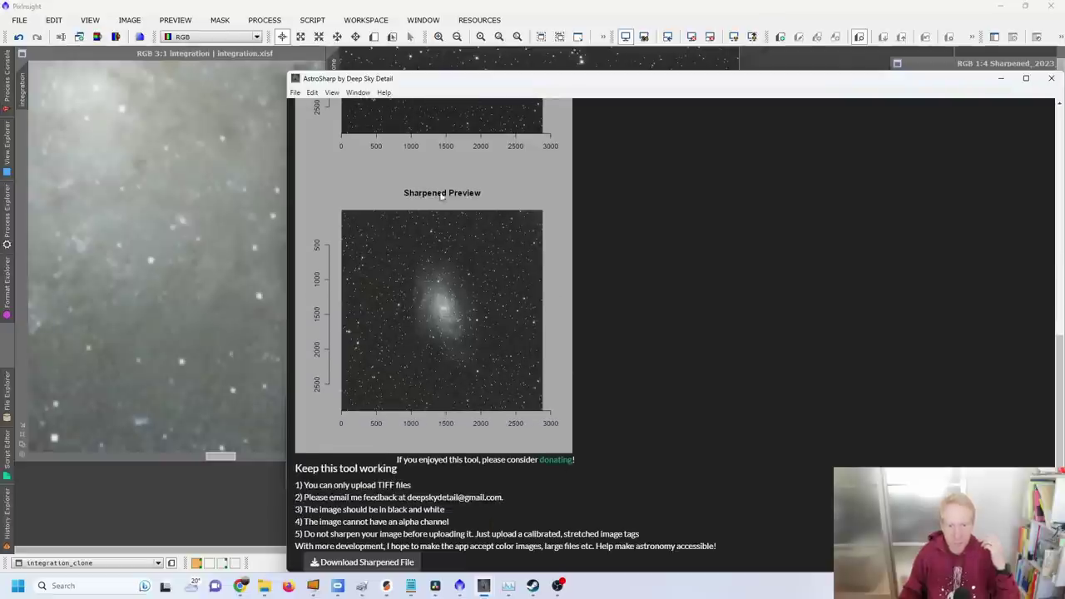
scroll(482, 332, "up", 4)
scroll(524, 334, "up", 2)
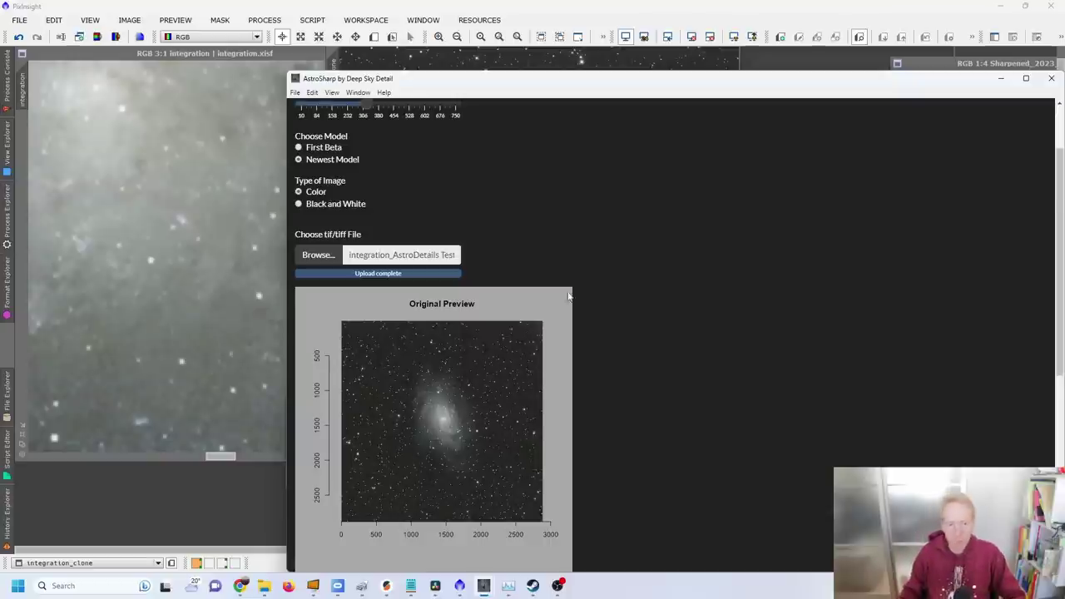
scroll(451, 438, "down", 2)
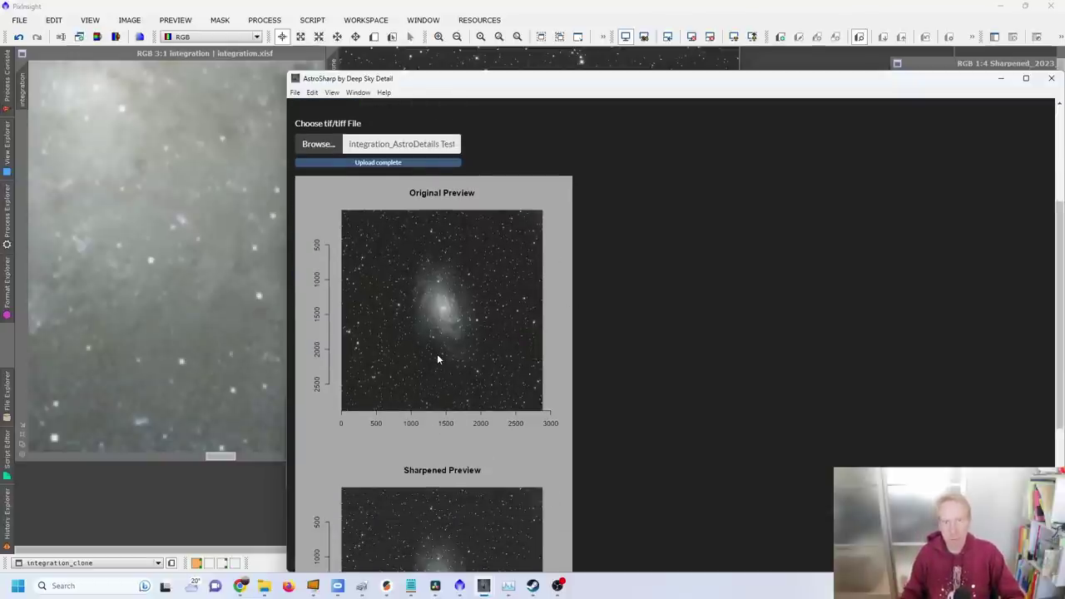
Scroll through AstroSharp while producing the sharpened Rosette Nebula image
scroll(664, 390, "down", 5)
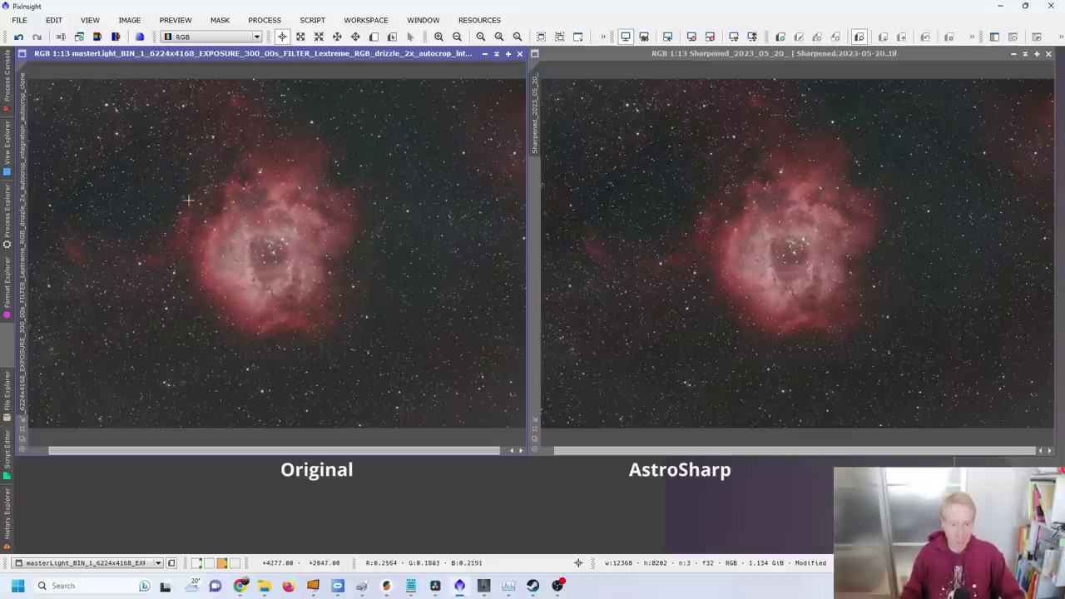
scroll(208, 217, "up", 2)
Copy the original's 1:1 dark-nebula close-up onto the AstroSharp image window
scroll(258, 250, "up", 3)
scroll(308, 279, "up", 3)
scroll(340, 298, "up", 3)
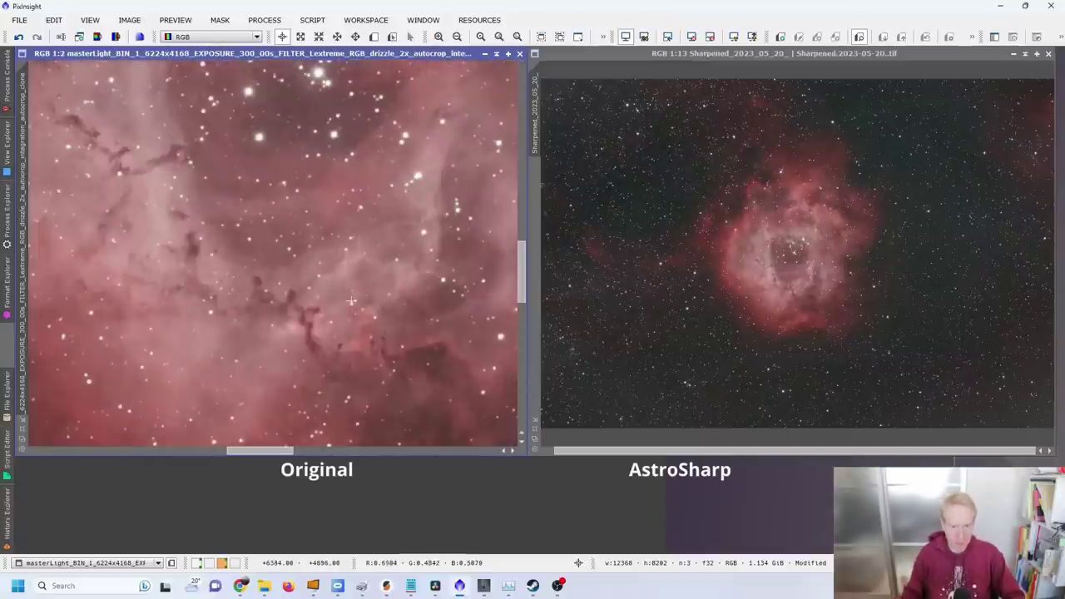
scroll(498, 276, "up", 1)
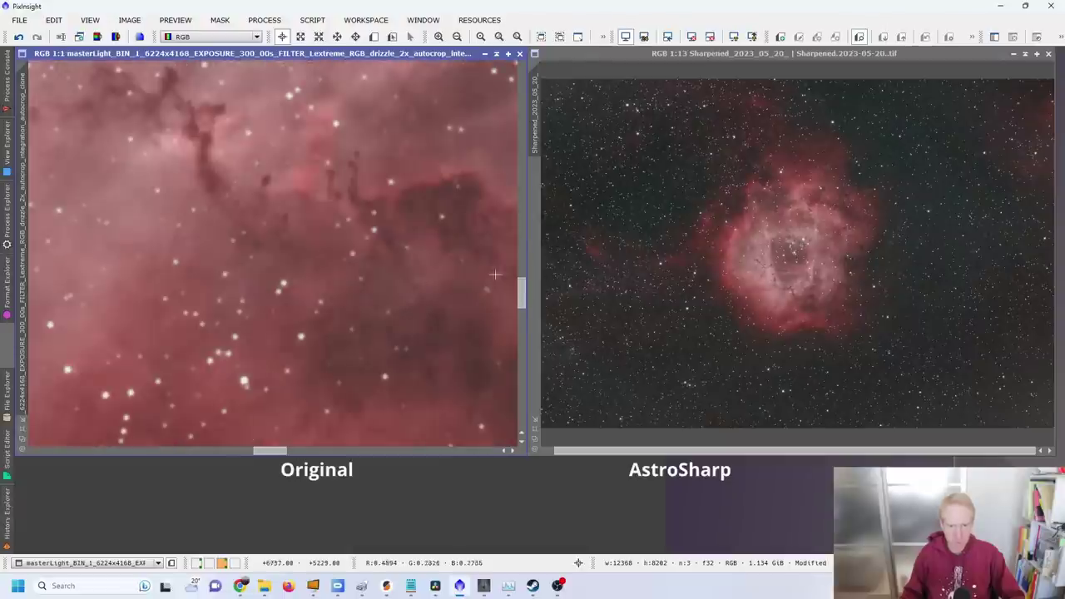
scroll(522, 291, "up", 3)
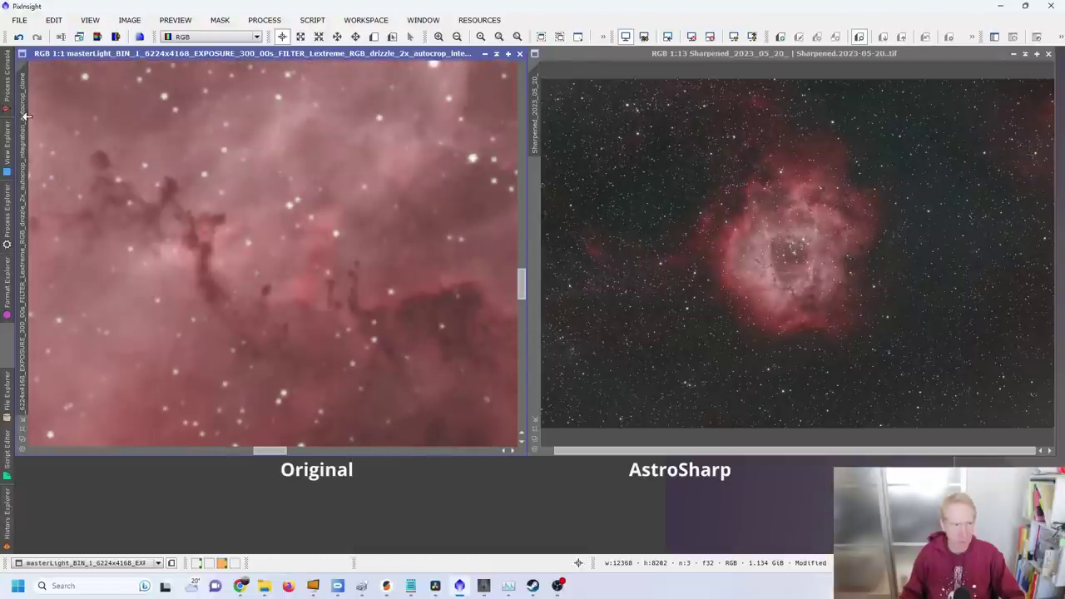
left_click_drag(25, 116, 545, 100)
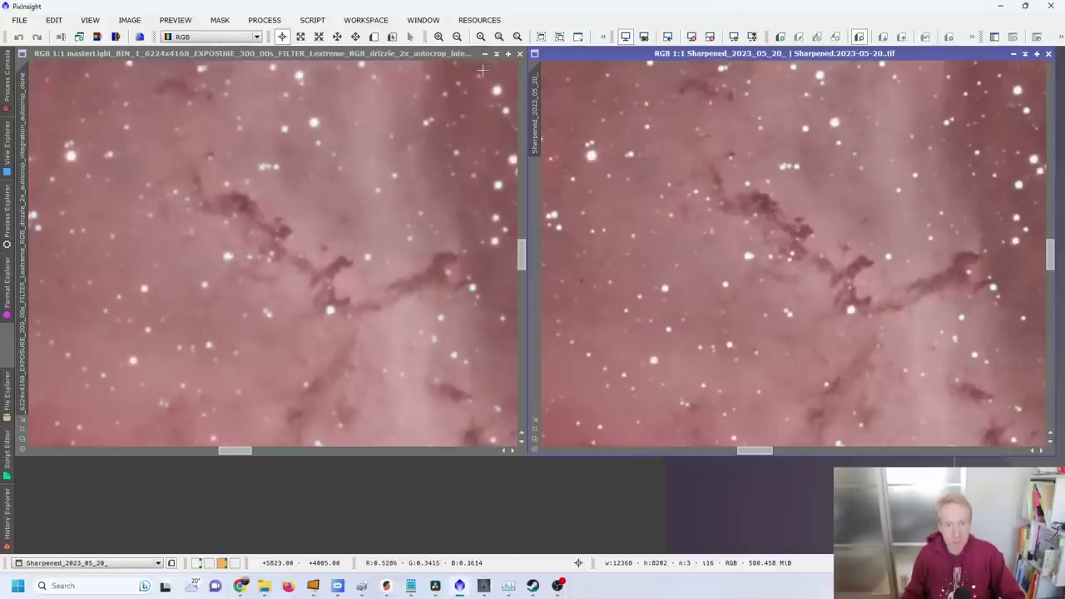
Clone the zoomed-out original and match the left image to AstroSharp's close-up region
key("ctrl+shift+z")
left_click_drag(488, 60, 526, 493)
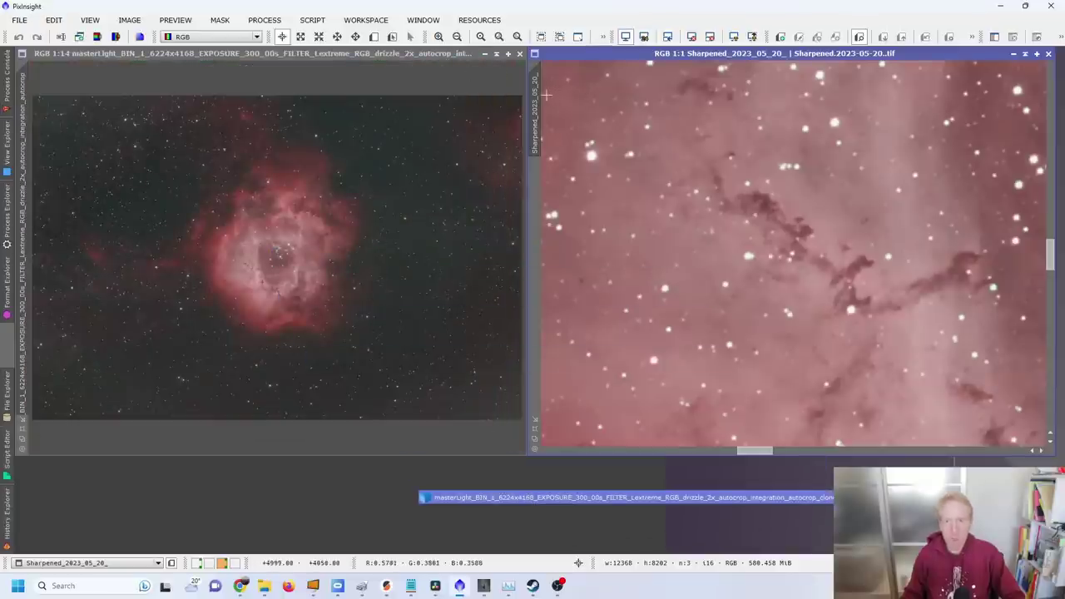
mouse_move(535, 113)
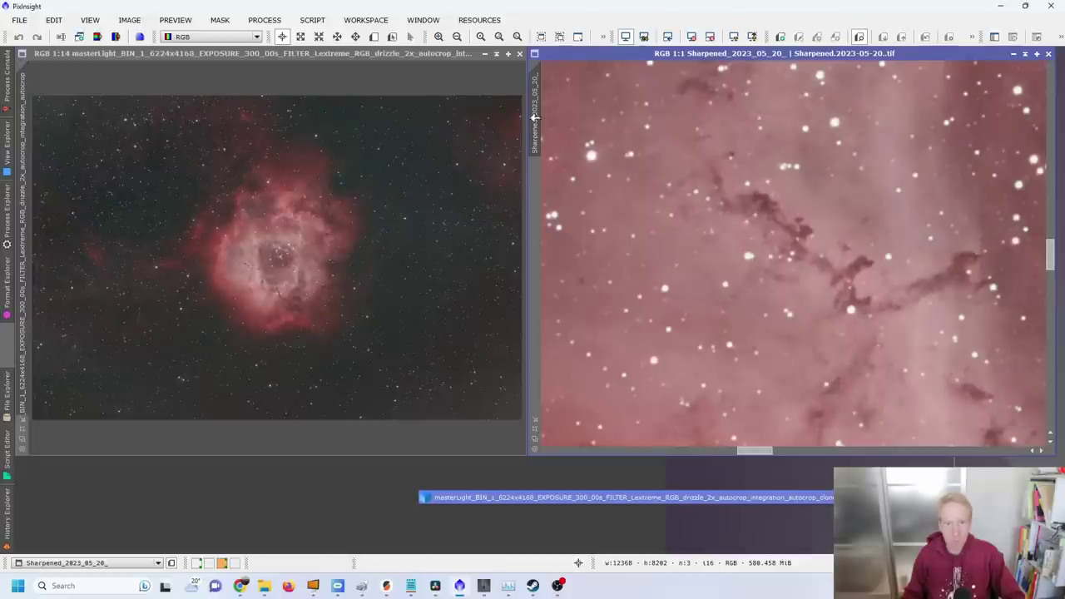
left_click_drag(536, 97, 30, 104)
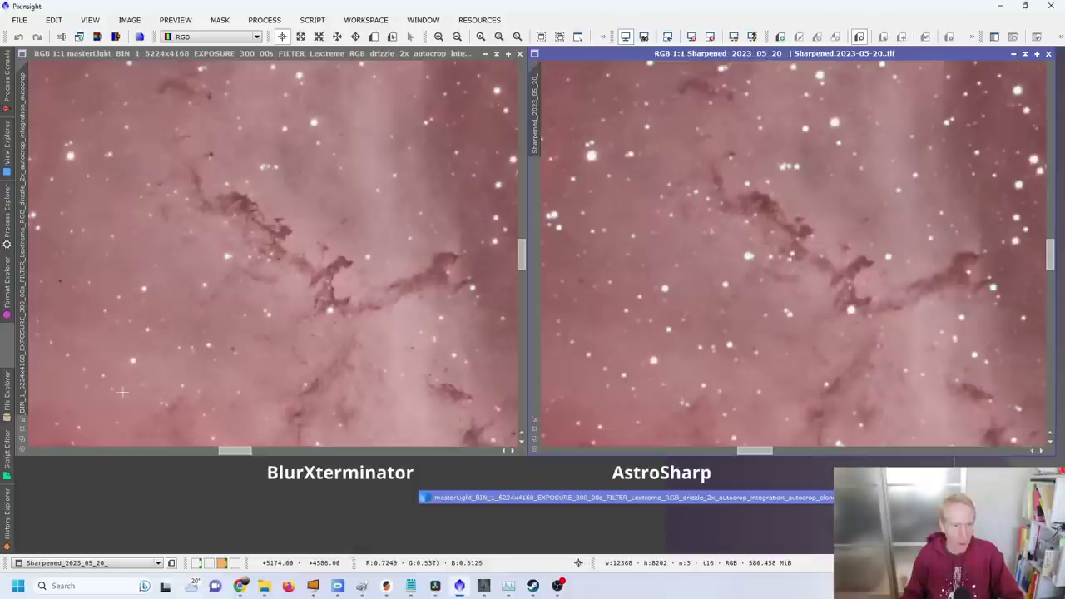
left_click(83, 55)
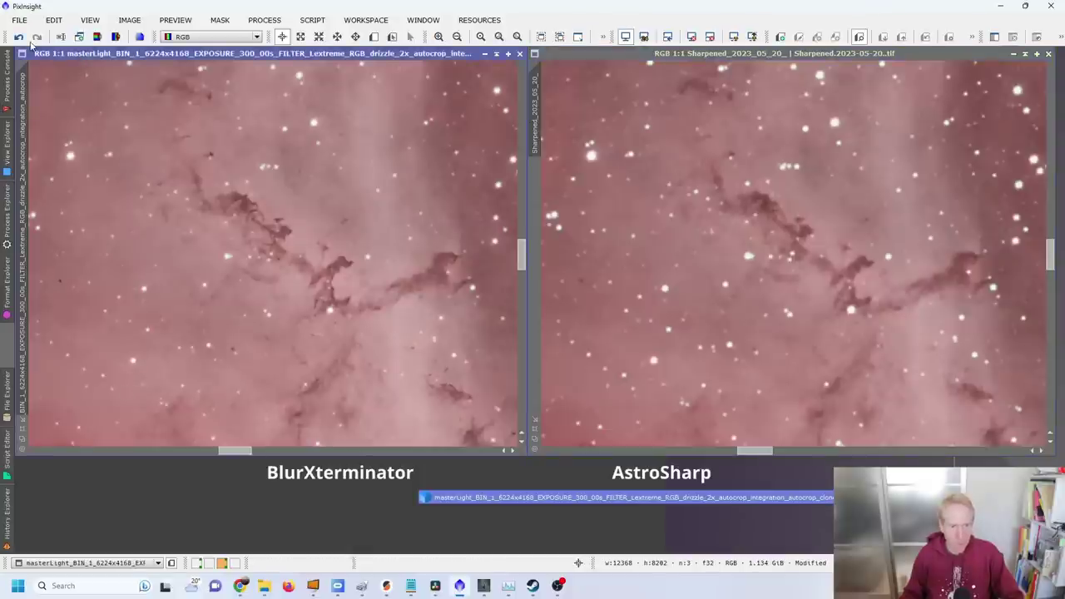
Place the original clone in the right panel beside the BlurXterminator image
left_click_drag(419, 497, 708, 55)
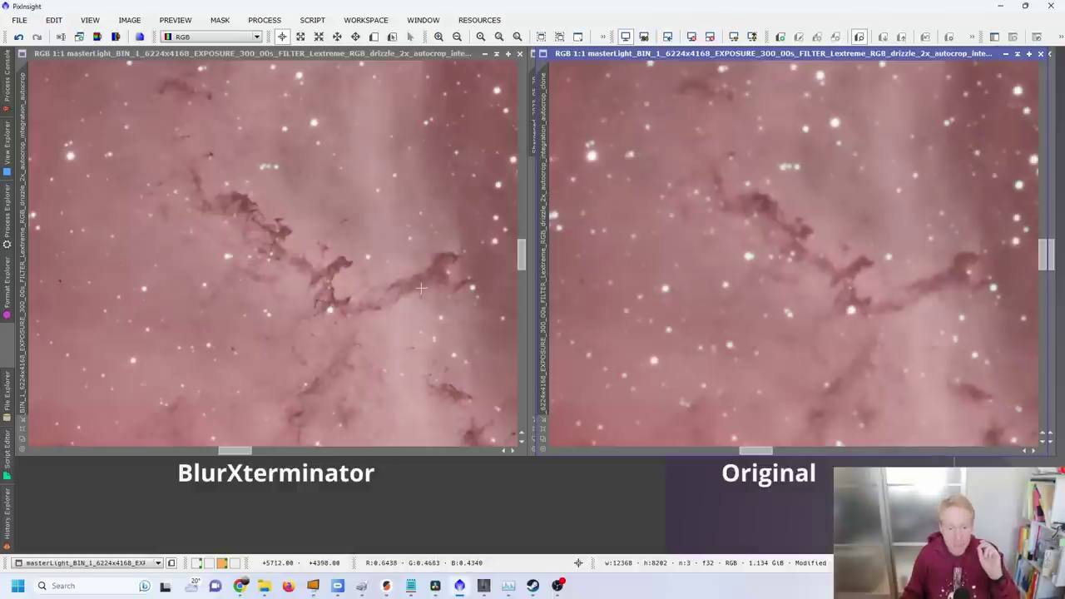
scroll(420, 288, "up", 1)
Compare BlurXterminator with the original at 3:1, then match AstroSharp to BlurXterminator's view
scroll(415, 288, "up", 1)
scroll(410, 287, "up", 1)
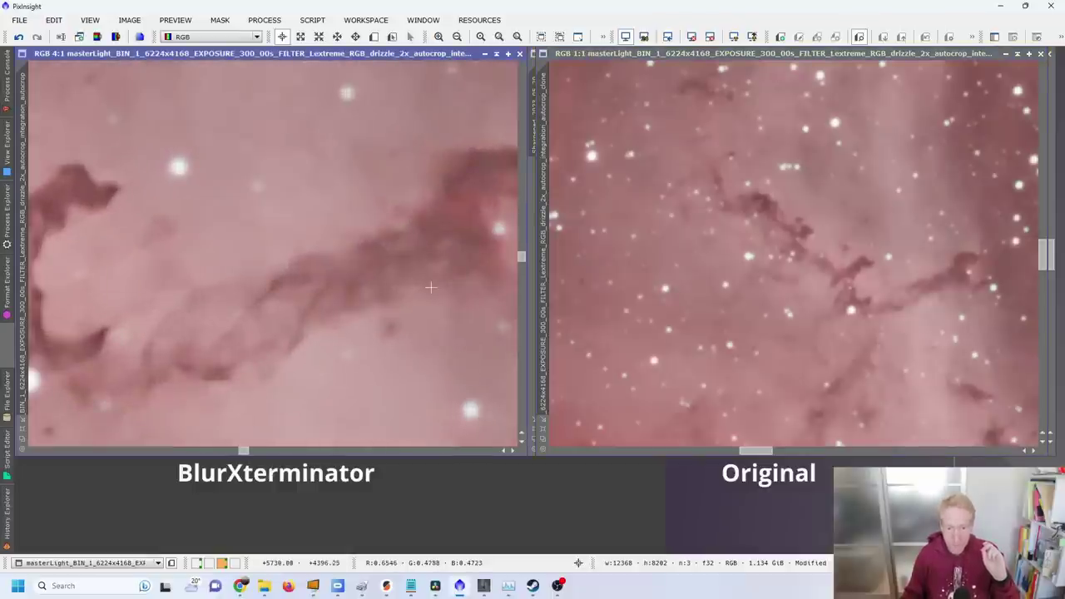
scroll(430, 287, "down", 1)
scroll(244, 451, "right", 1)
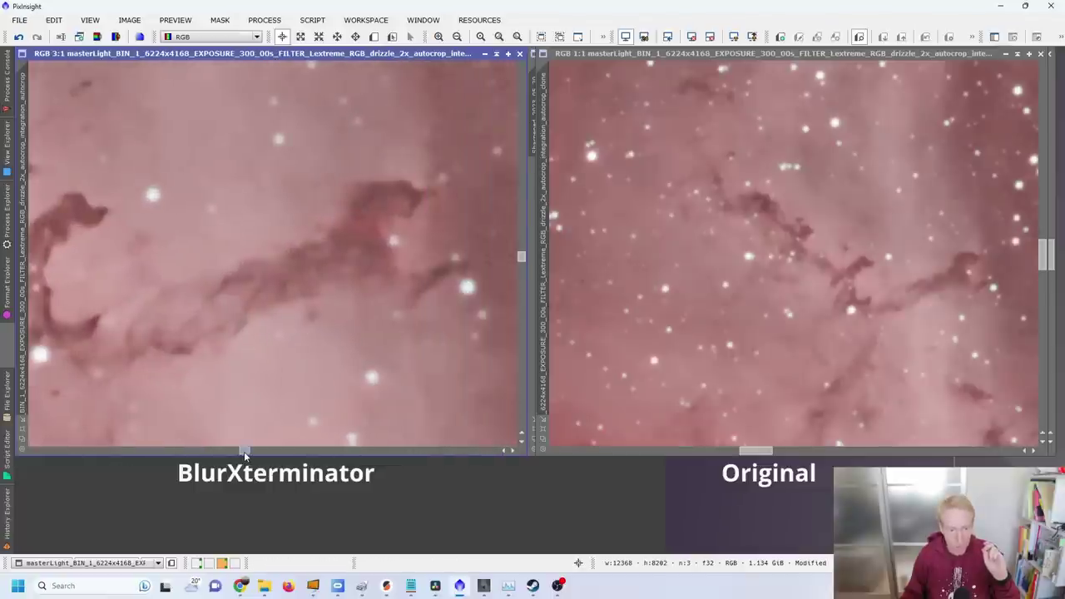
scroll(244, 451, "left", 1)
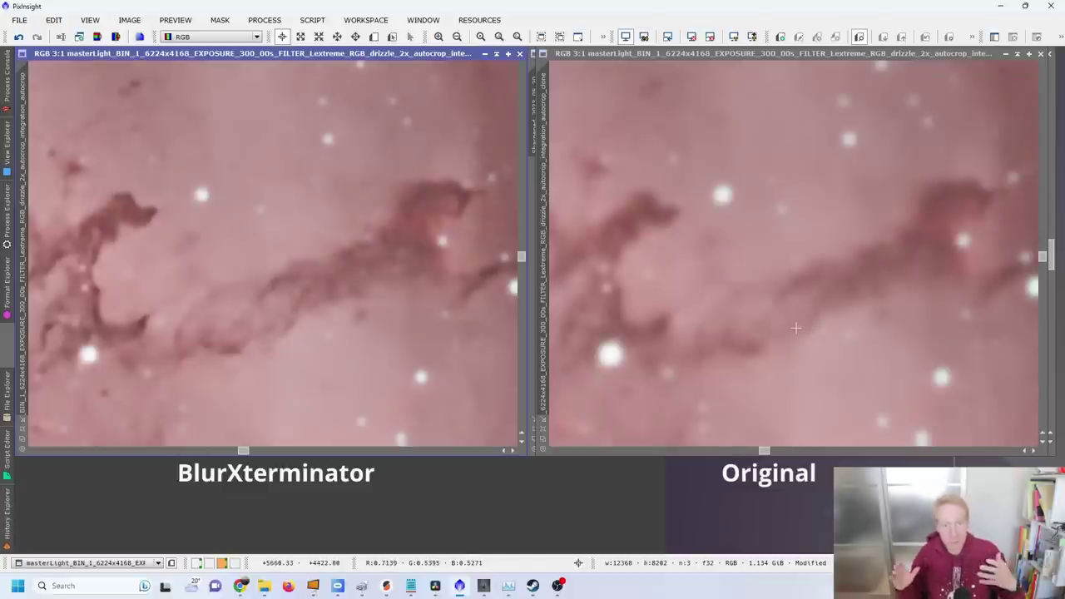
left_click(1006, 55)
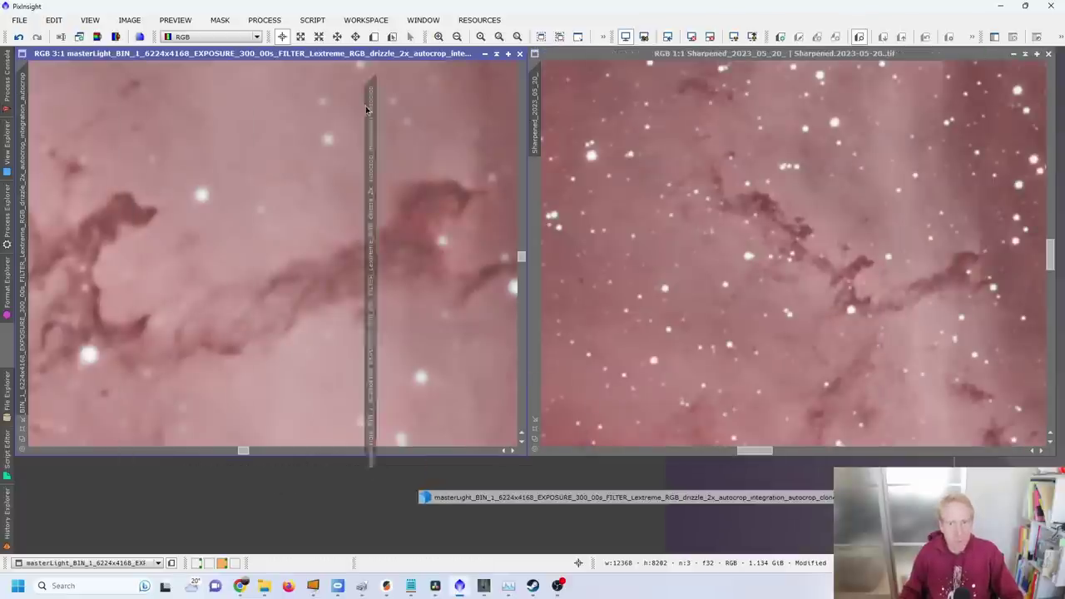
left_click_drag(22, 91, 534, 94)
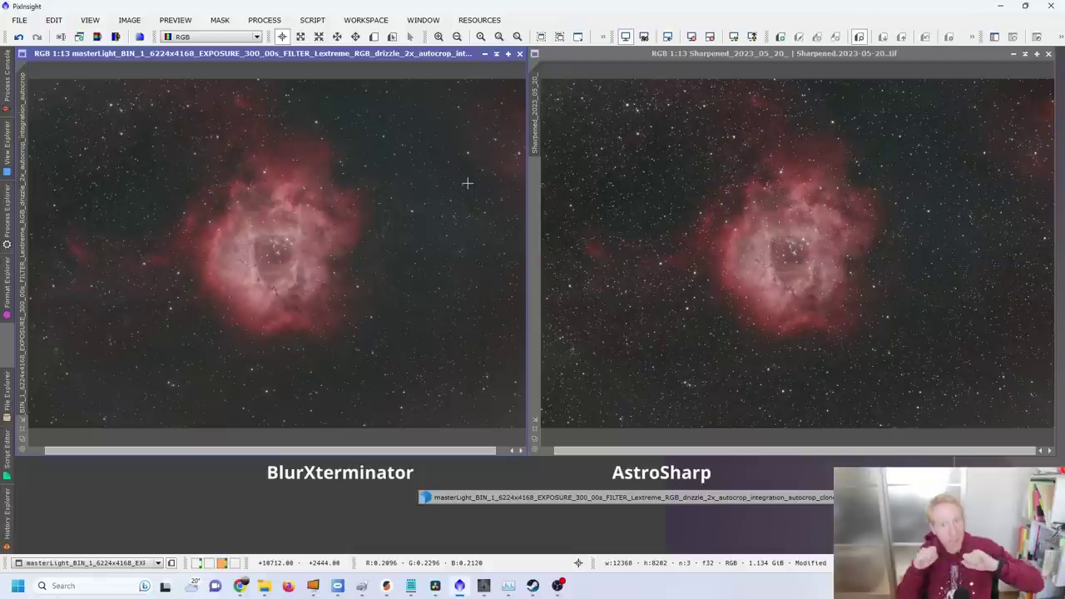
key("ctrl+Tab")
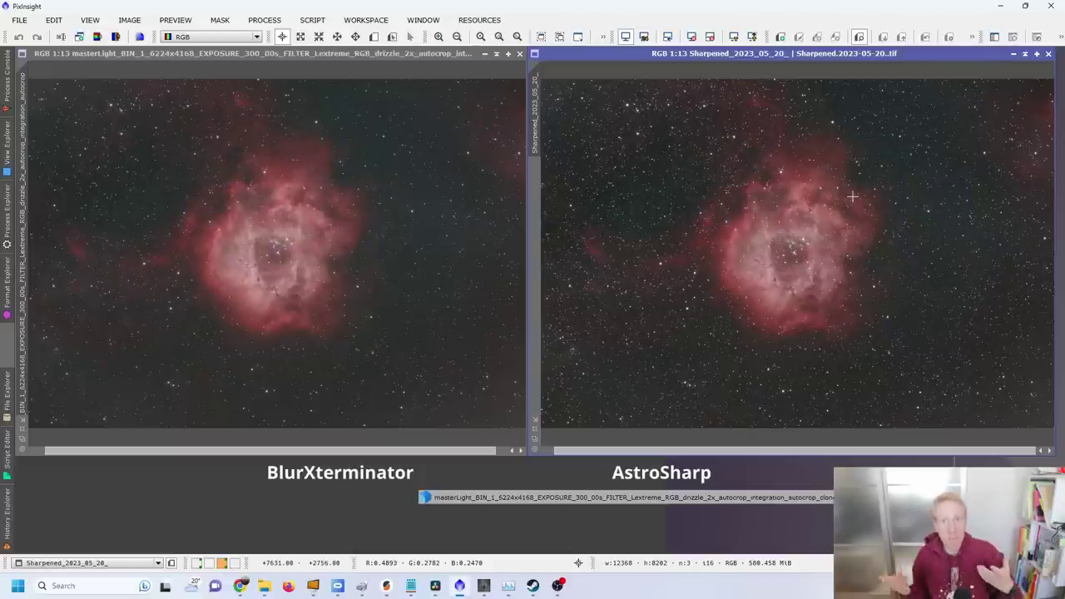
key("ctrl+Tab")
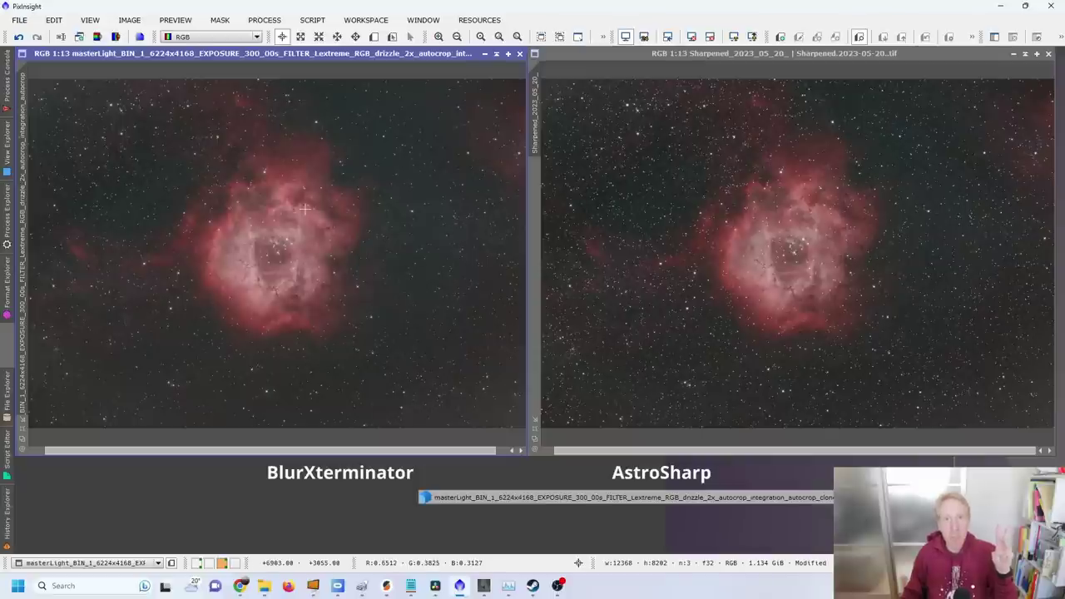
left_click(324, 22)
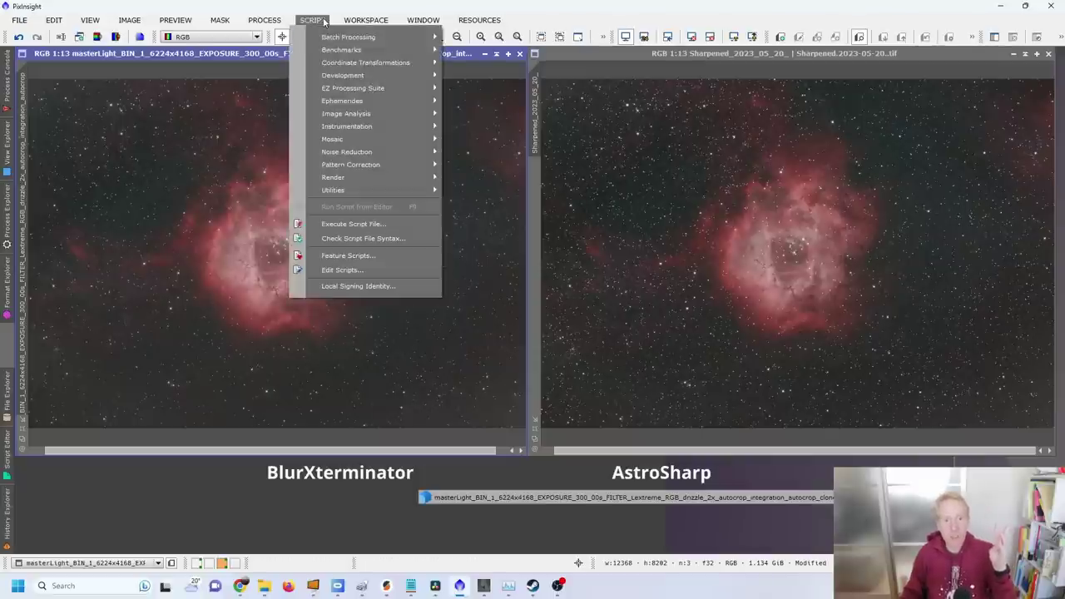
mouse_move(353, 88)
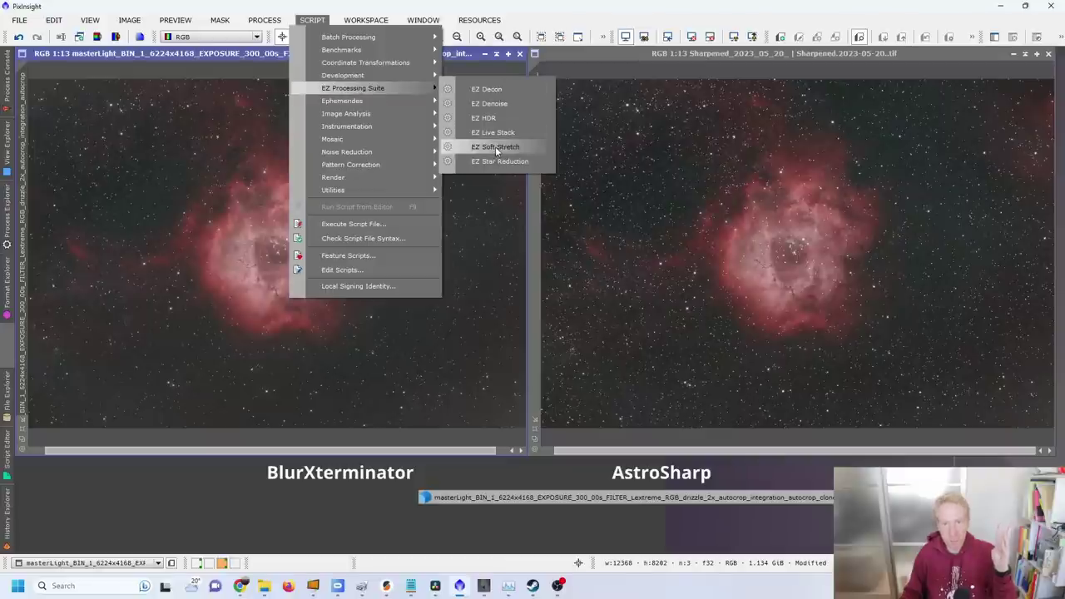
left_click(720, 54)
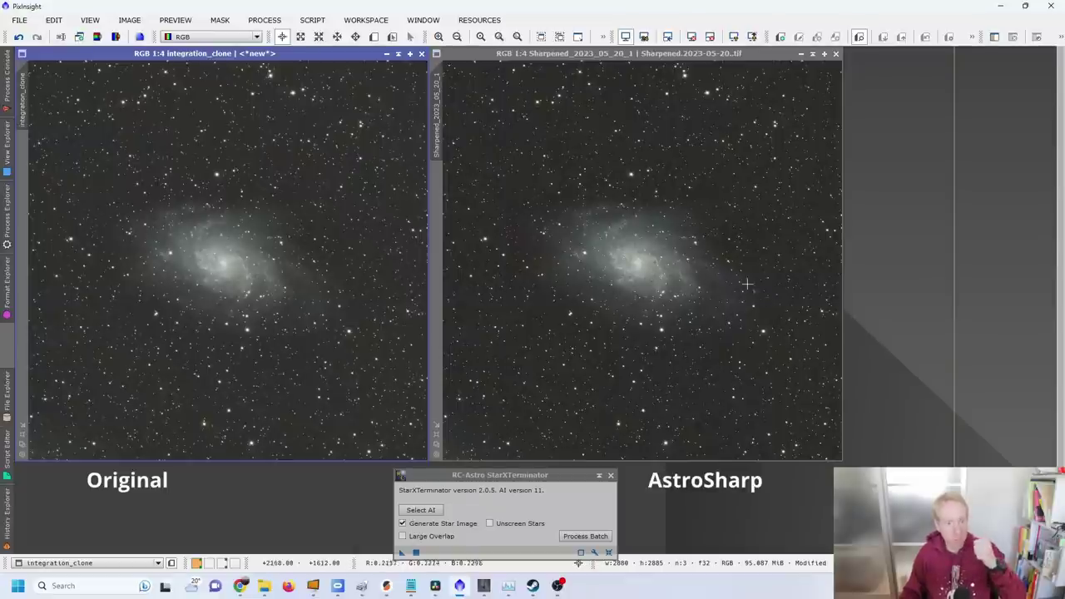
Magnify the original and AstroSharp M33 images and pan to the galaxy core
scroll(217, 259, "up", 1)
scroll(216, 259, "up", 2)
scroll(194, 278, "up", 1)
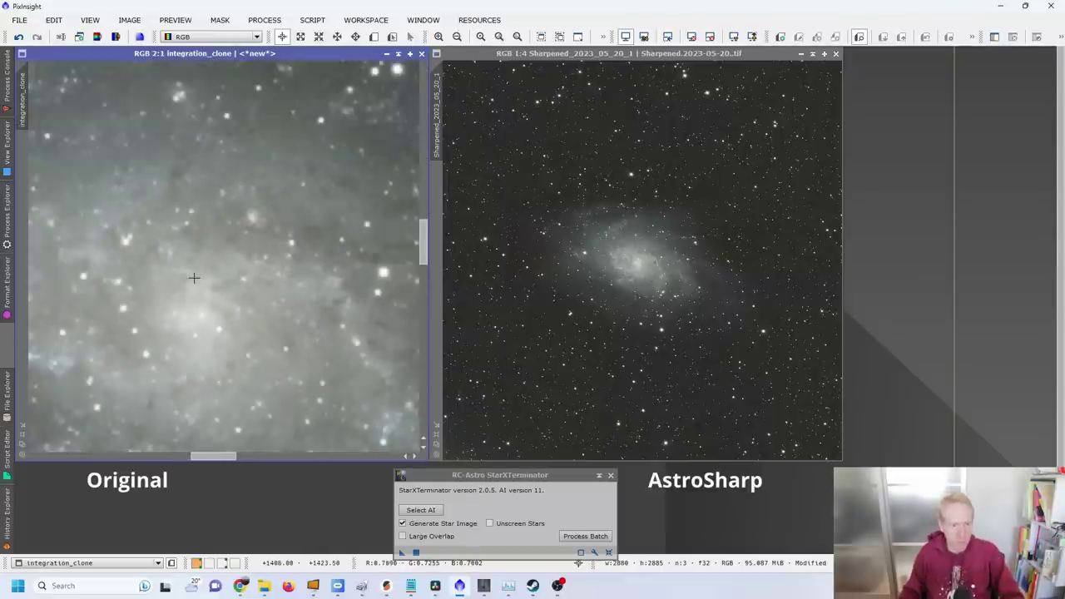
scroll(589, 272, "up", 1)
scroll(550, 238, "up", 1)
scroll(511, 200, "up", 1)
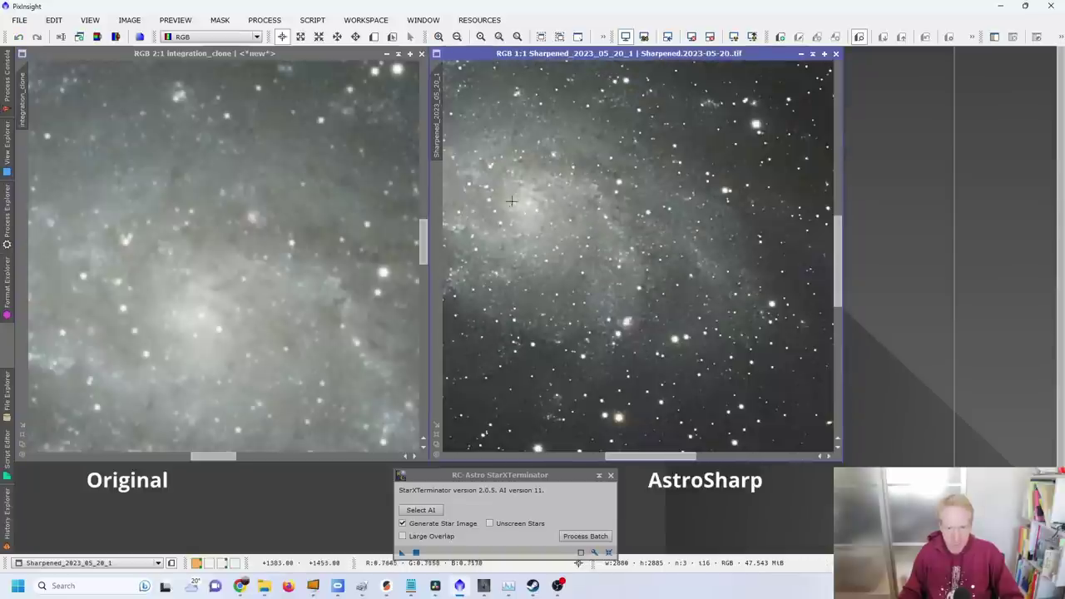
left_click_drag(654, 456, 629, 456)
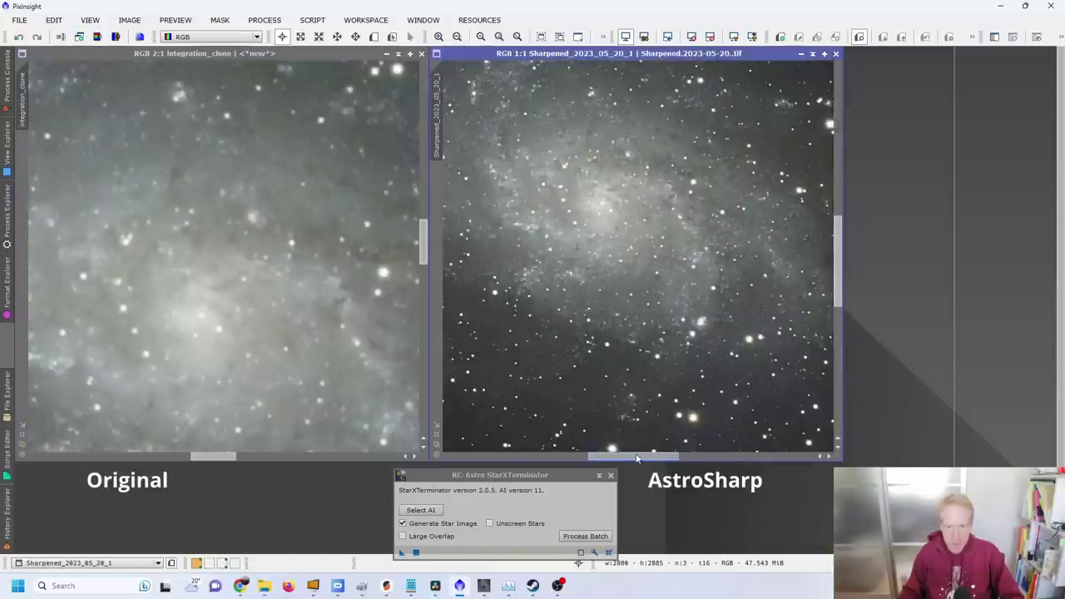
Refine both core close-ups at 2:1–3:1, then zoom AstroSharp back out to 1:2
scroll(836, 299, "down", 2)
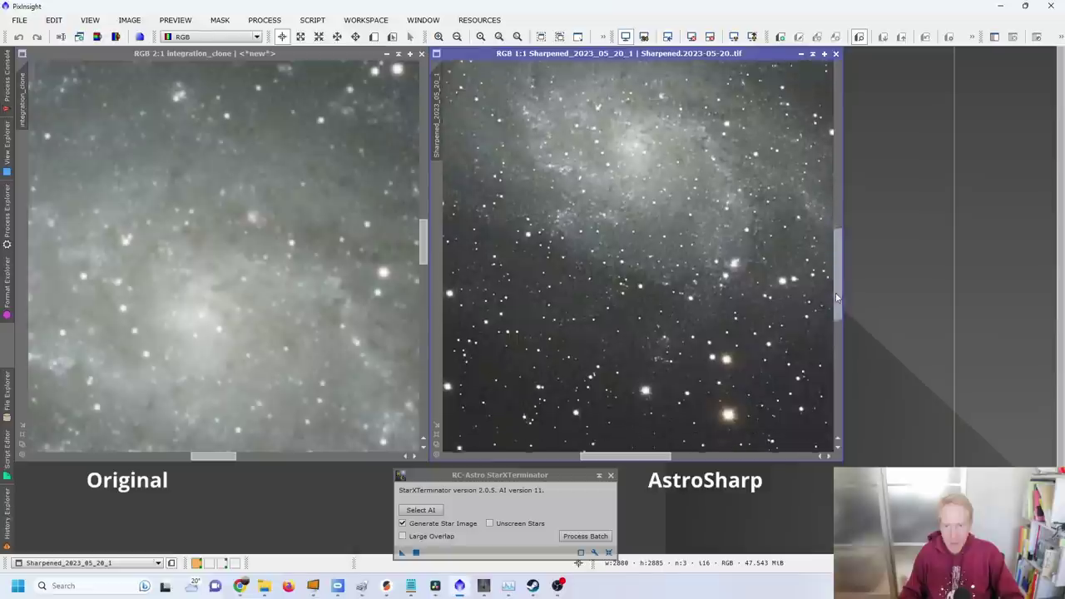
scroll(835, 299, "down", 1)
scroll(836, 298, "down", 1)
scroll(837, 300, "up", 1)
scroll(836, 300, "up", 1)
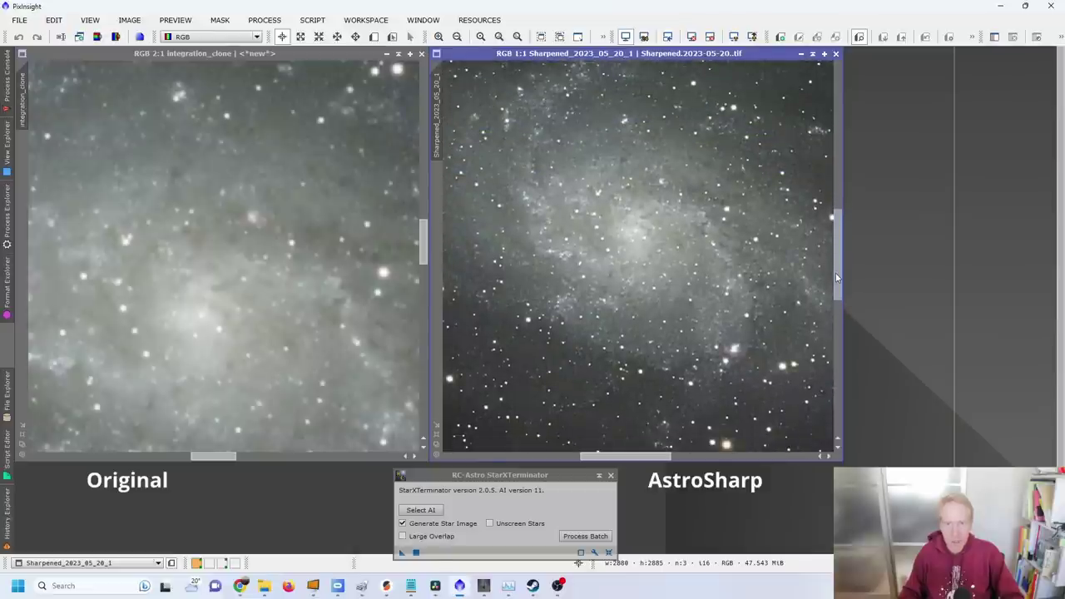
scroll(601, 347, "up", 1)
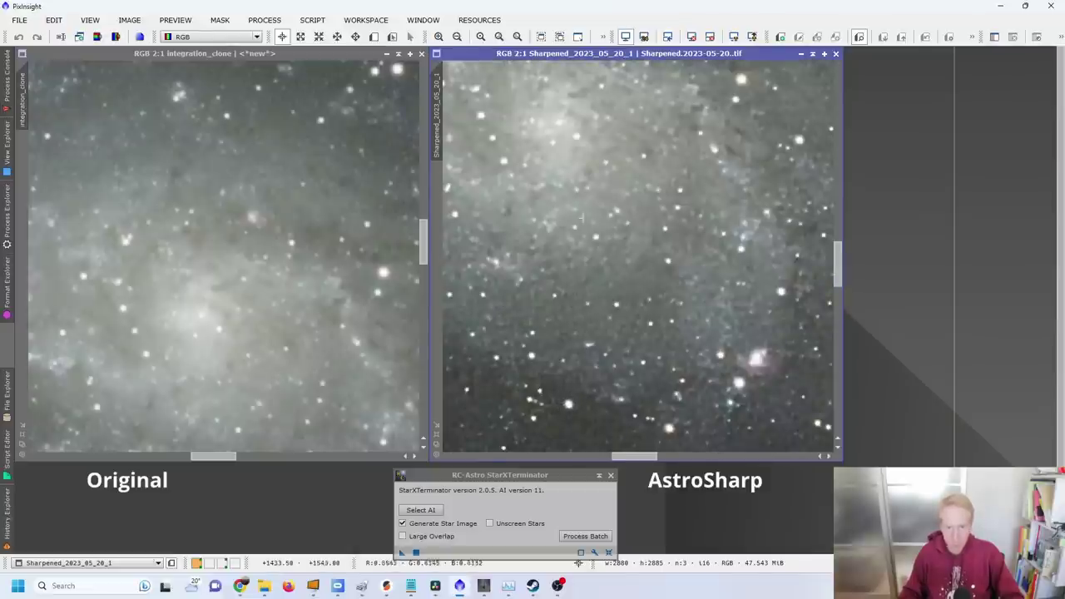
scroll(203, 323, "up", 1)
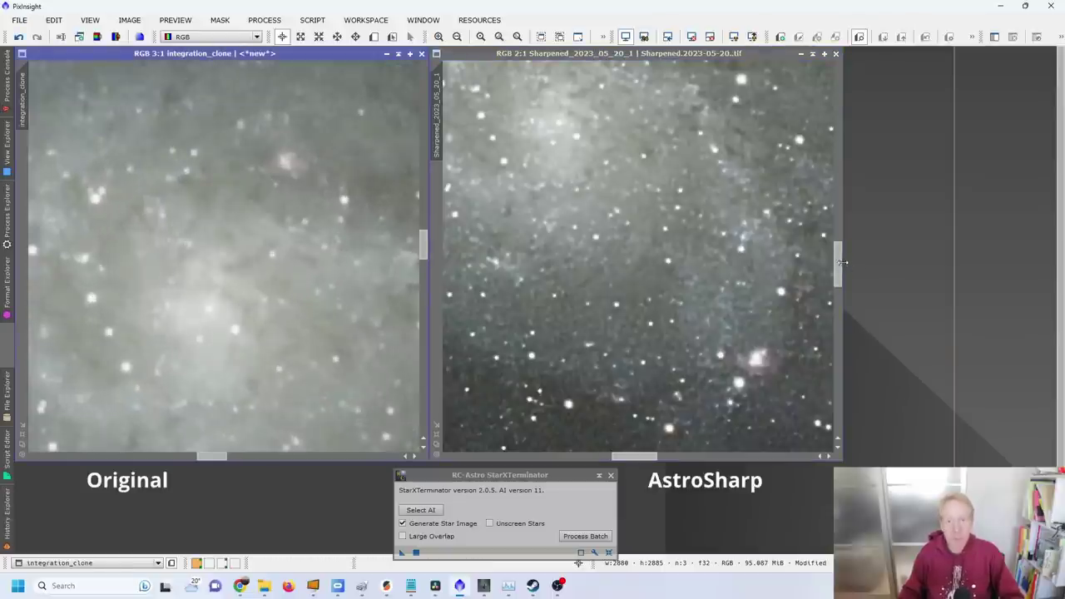
left_click_drag(839, 263, 830, 250)
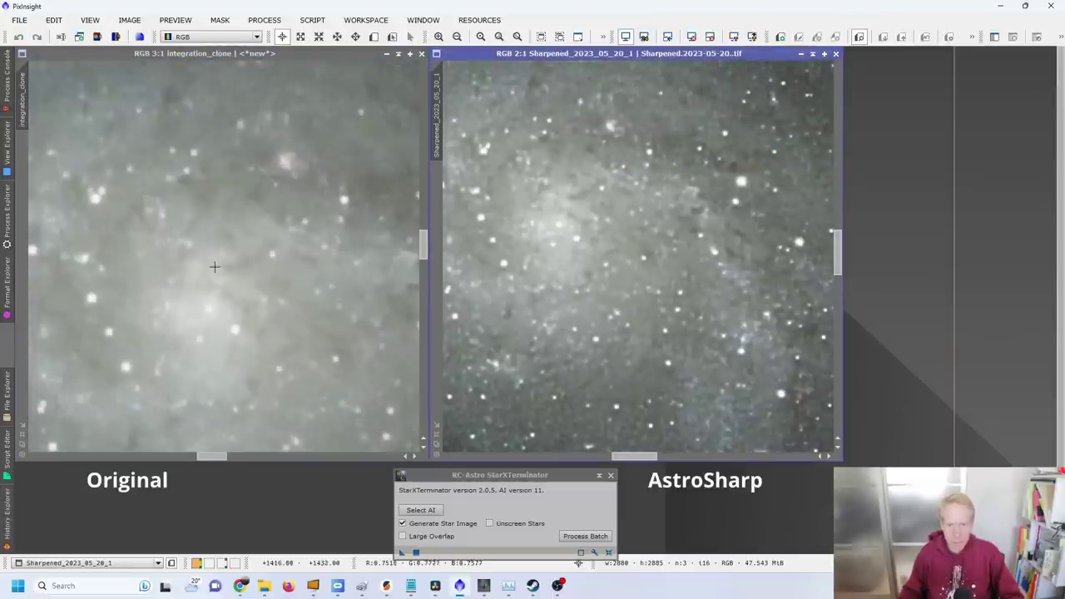
scroll(588, 184, "up", 1)
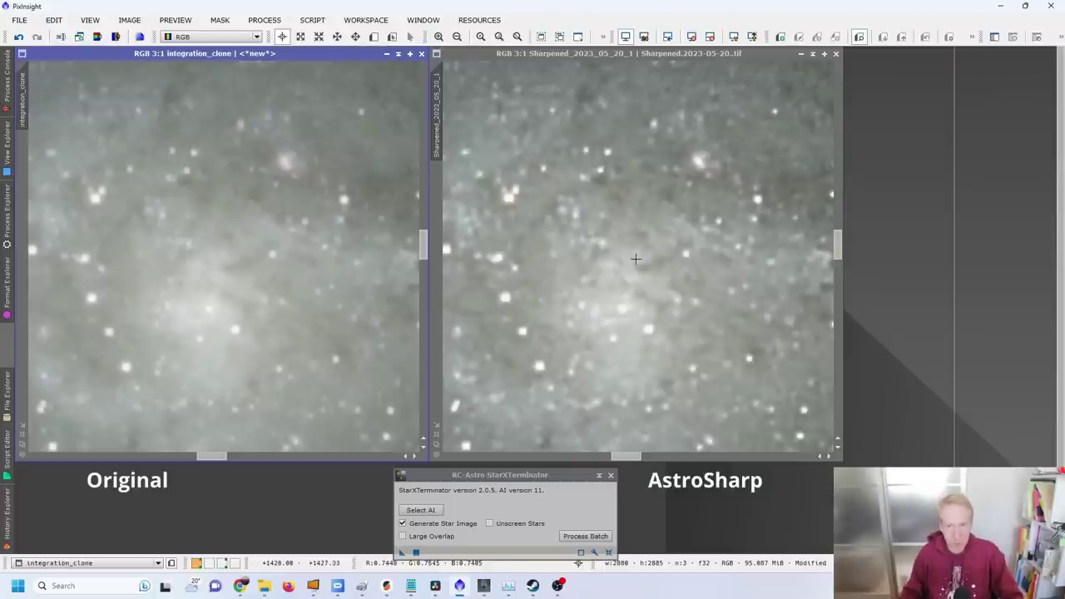
scroll(716, 248, "down", 3)
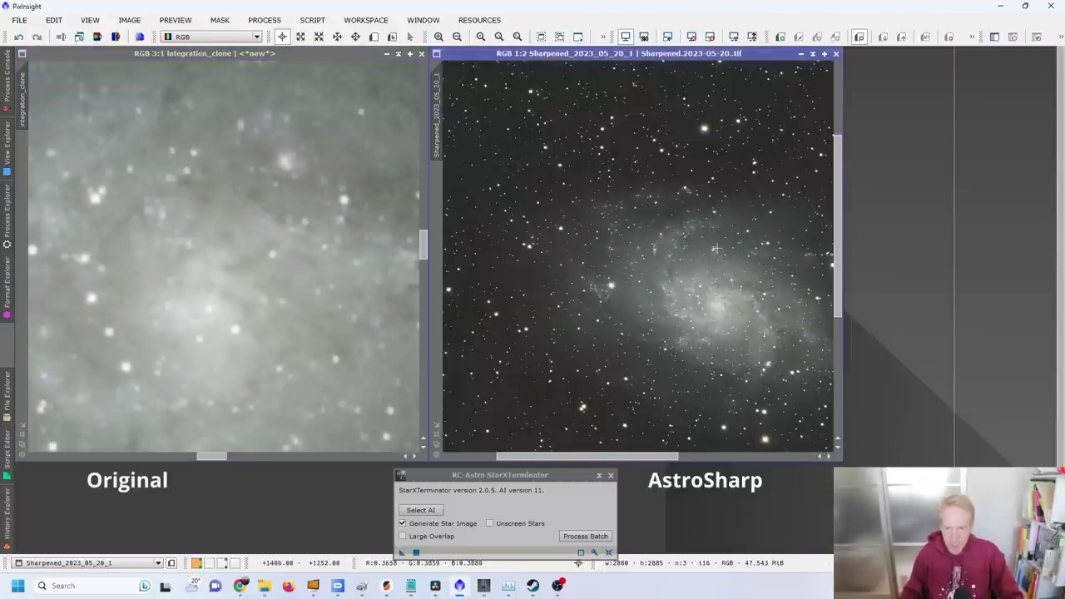
Match the original to AstroSharp's 2:1 outer-arm close-up, then move it off the BlurXterminator image
scroll(642, 272, "up", 2)
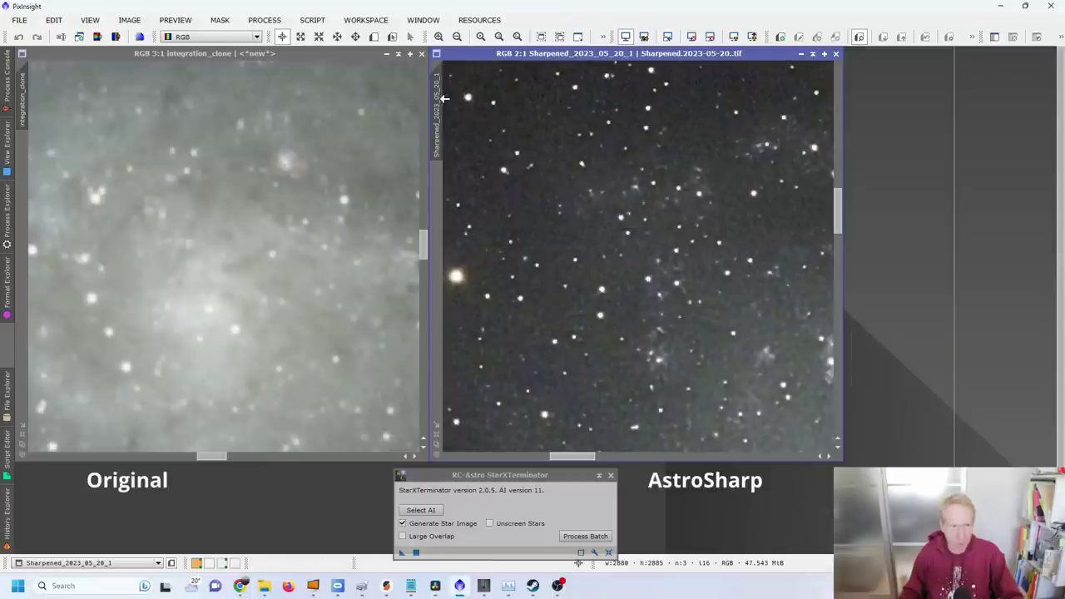
left_click_drag(444, 98, 34, 100)
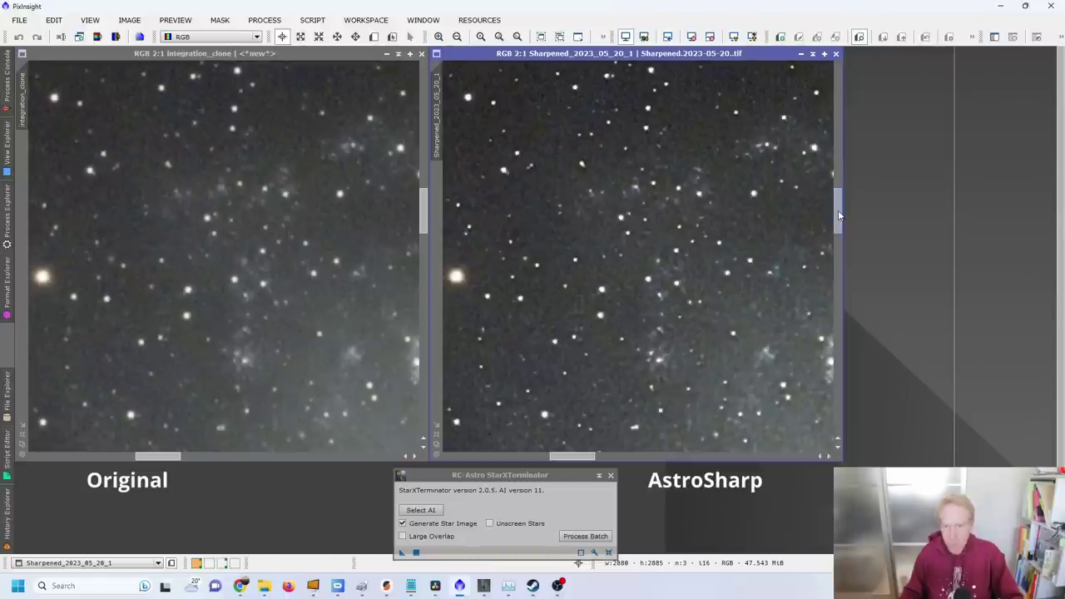
left_click_drag(840, 222, 840, 246)
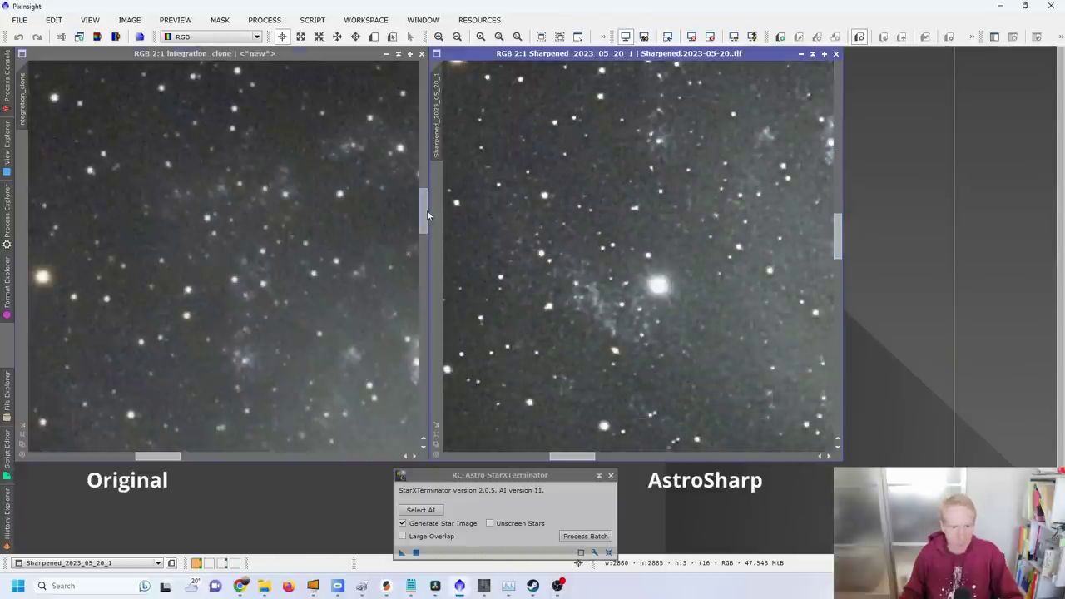
left_click_drag(426, 207, 427, 235)
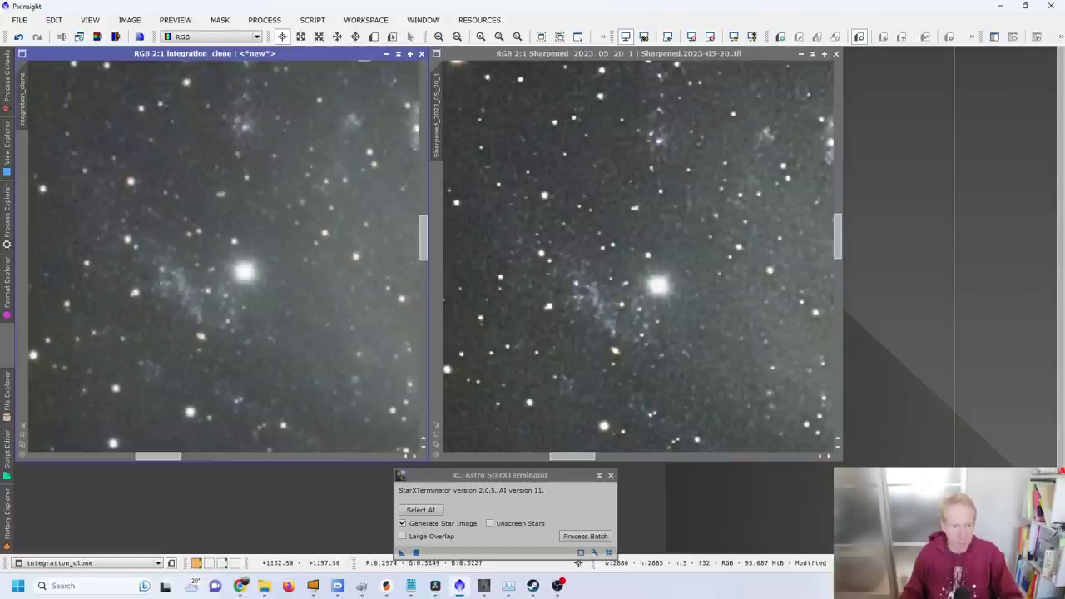
left_click_drag(300, 55, 719, 53)
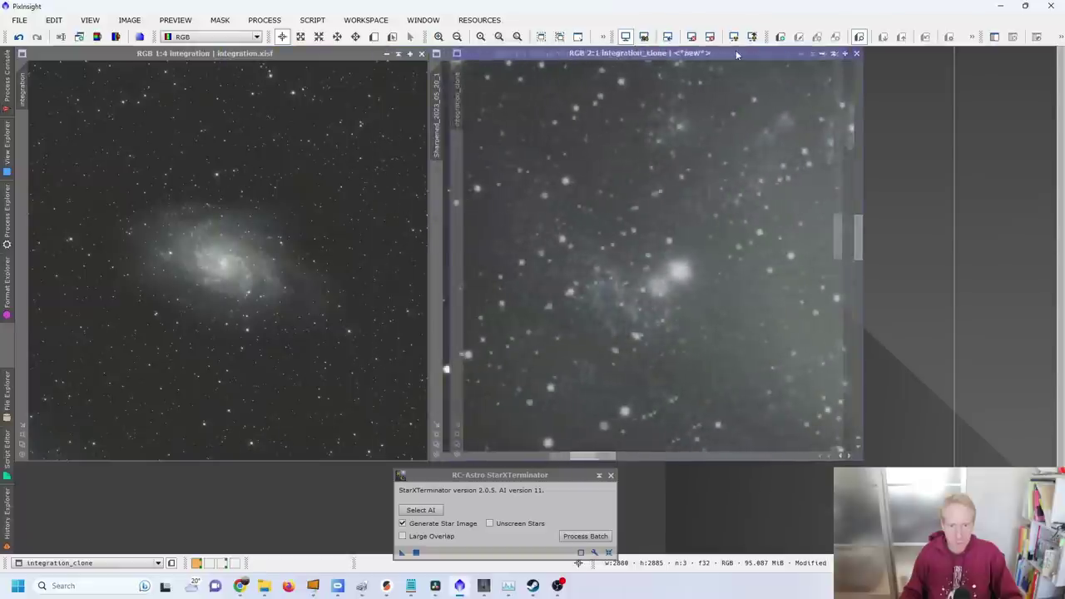
Zoom integration_clone to 2:1 on the galaxy core and match the original's view to it
scroll(636, 276, "down", 5)
scroll(636, 277, "up", 3)
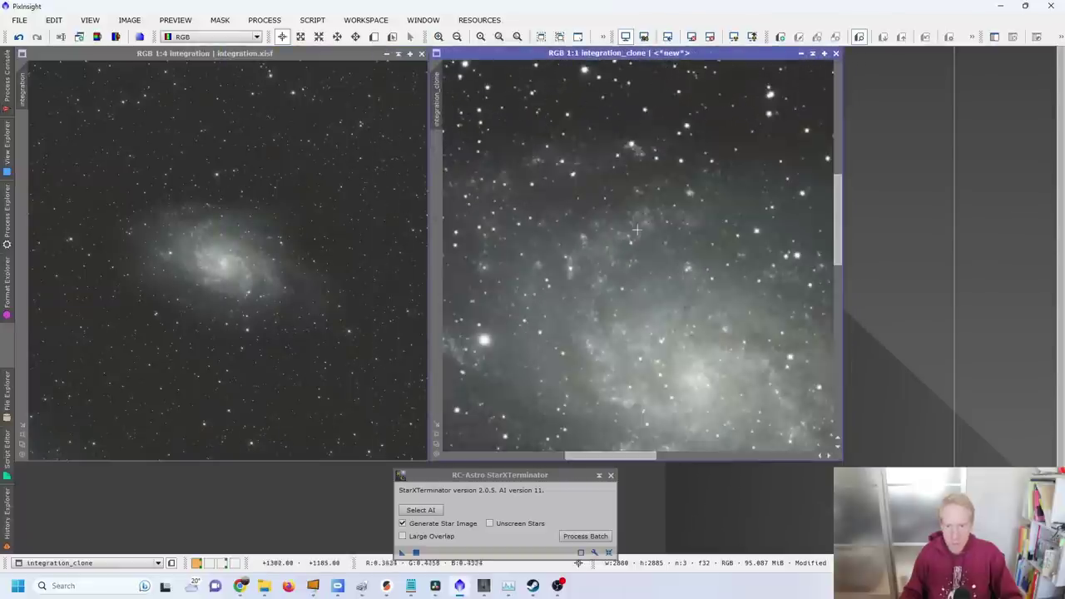
scroll(636, 277, "down", 3)
scroll(635, 277, "up", 1)
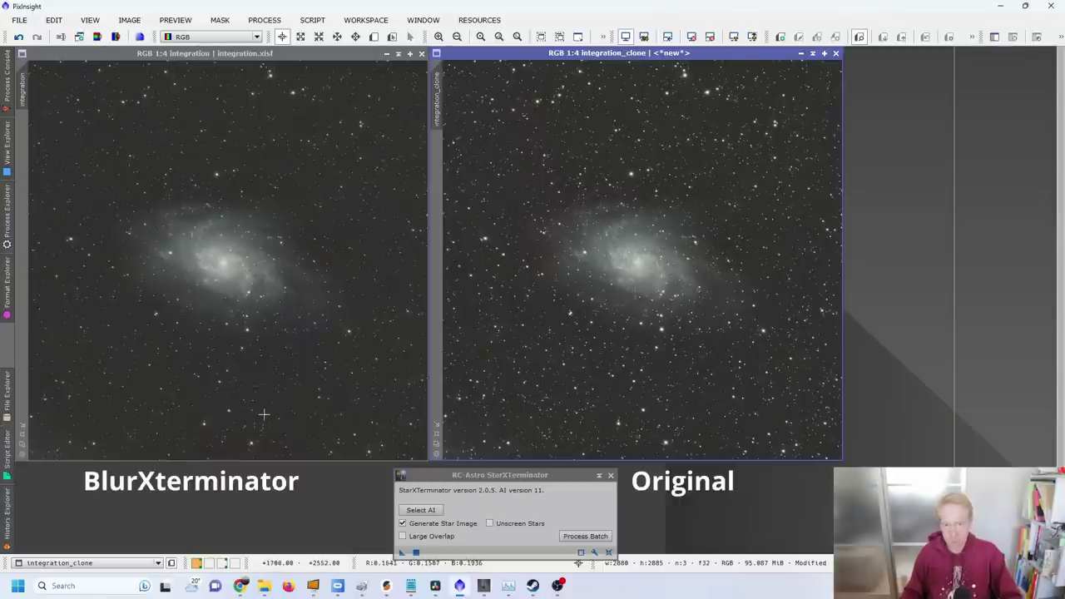
scroll(762, 293, "up", 3)
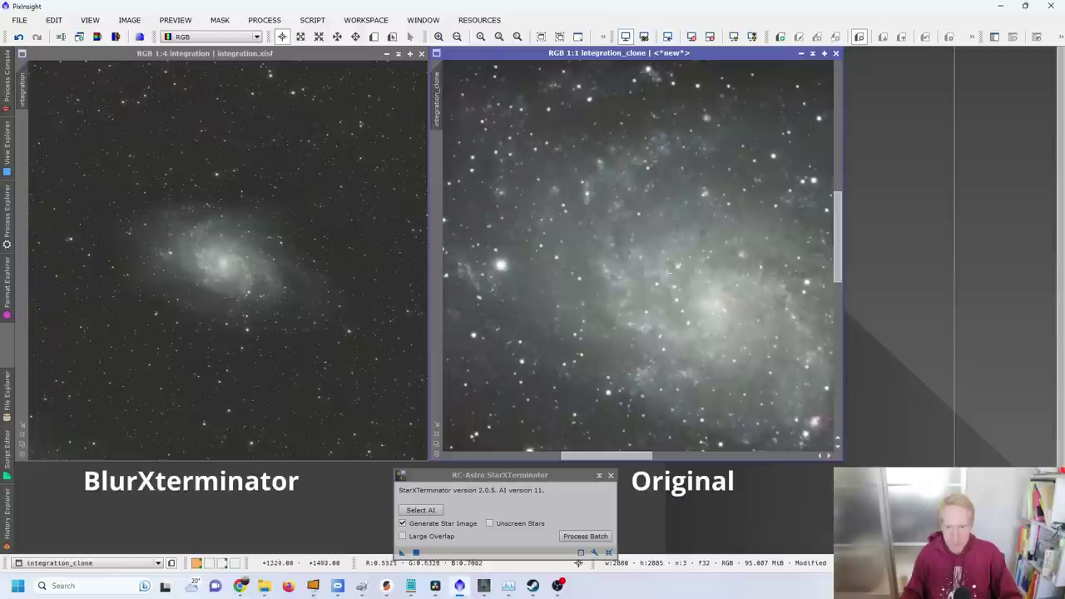
scroll(727, 311, "up", 1)
left_click_drag(417, 70, 379, 384)
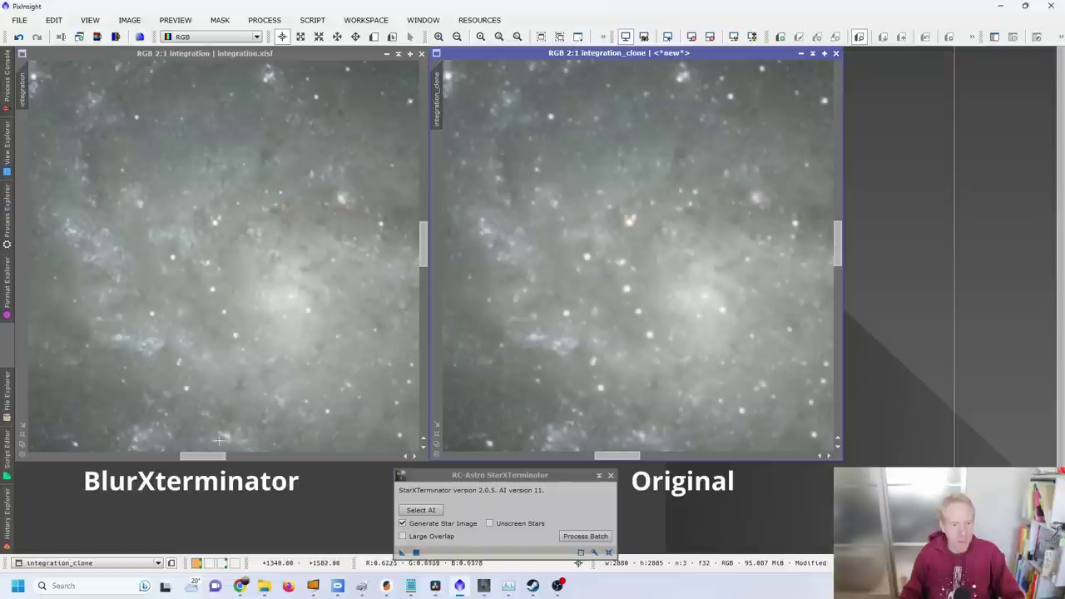
Pan to a bright-star field, match views, and minimize the original image to an icon
left_click_drag(205, 456, 156, 459)
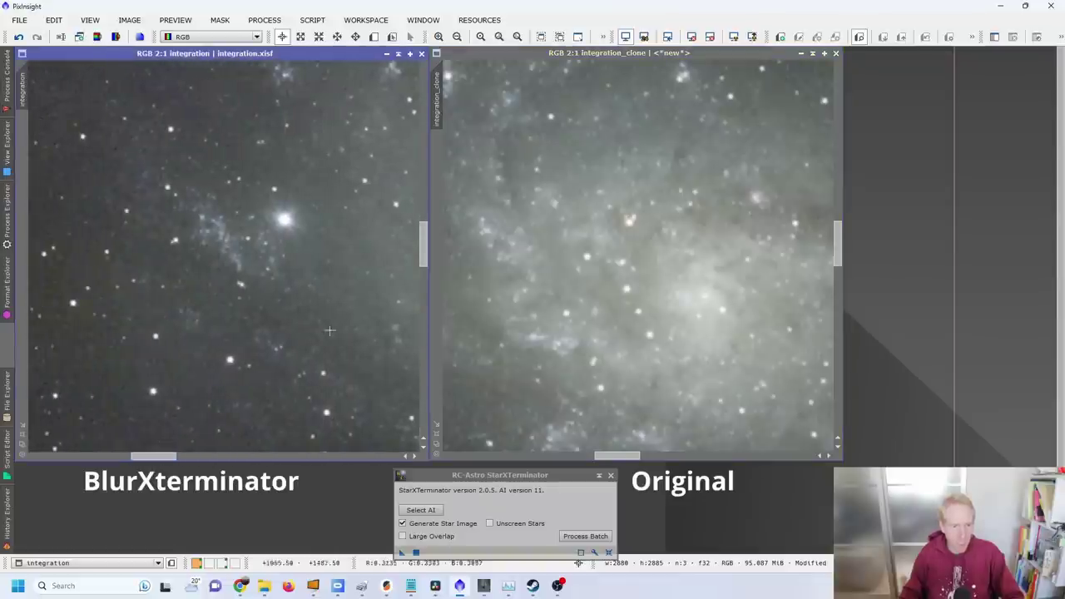
left_click_drag(427, 244, 423, 226)
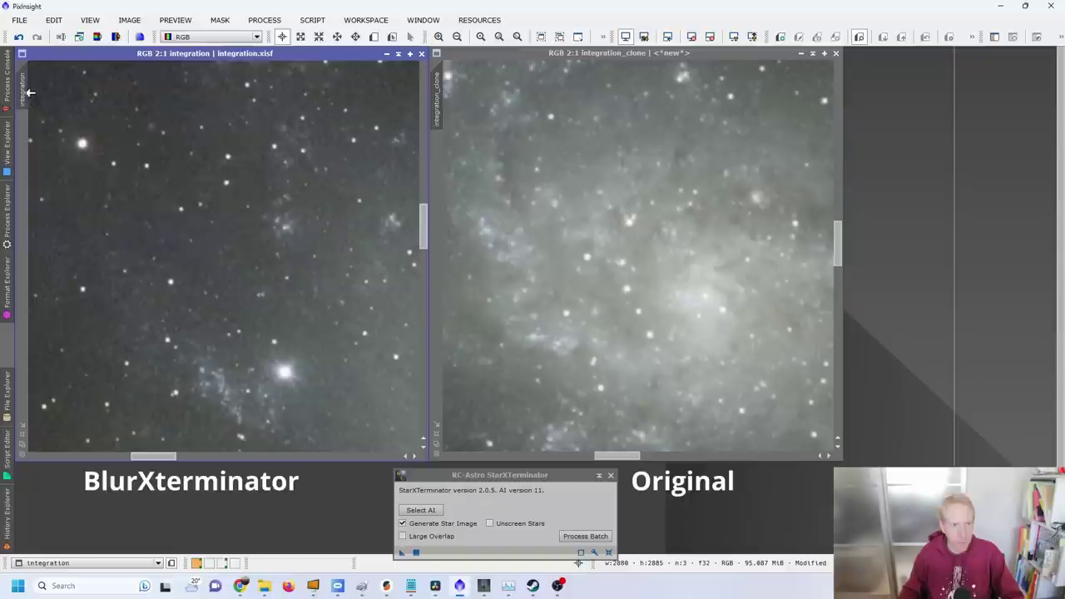
left_click_drag(443, 96, 450, 104)
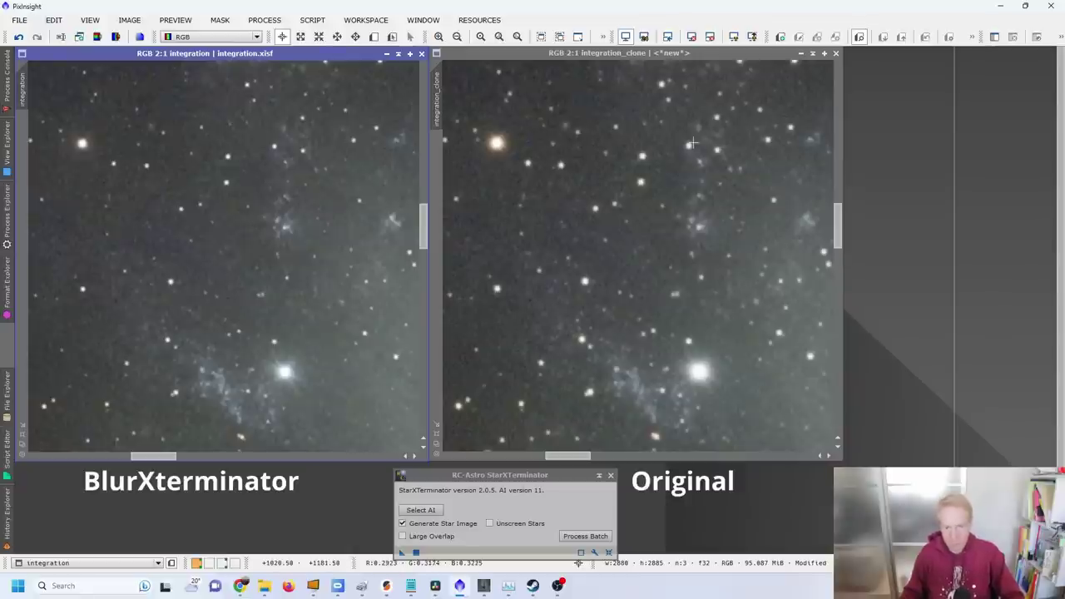
left_click(801, 55)
Move the original's icon aside and match the AstroSharp view to the BlurXterminator bright-star field
left_click_drag(672, 261, 682, 498)
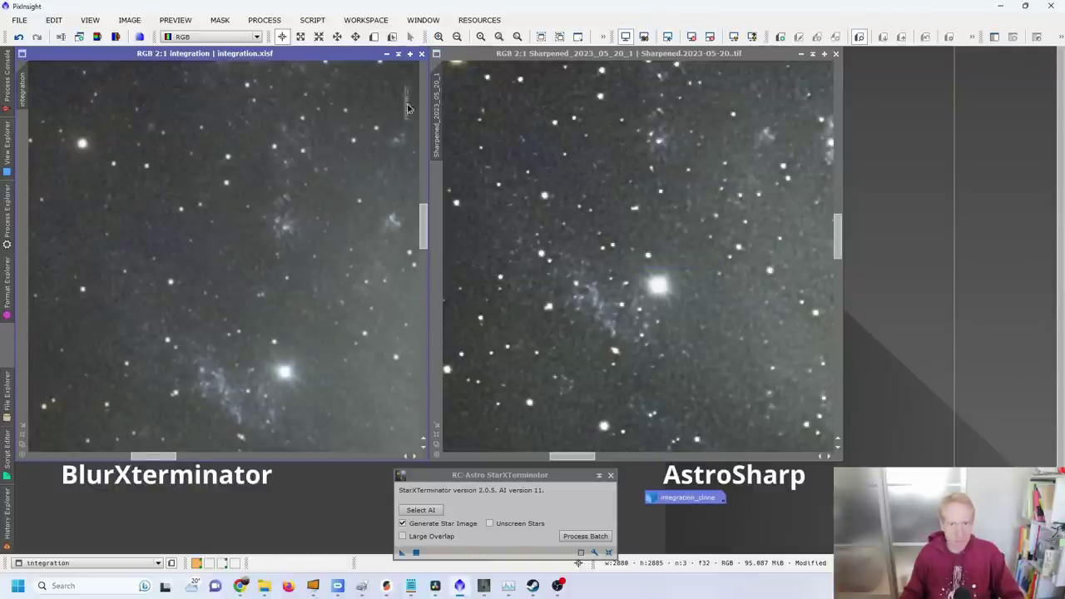
left_click_drag(436, 100, 336, 273)
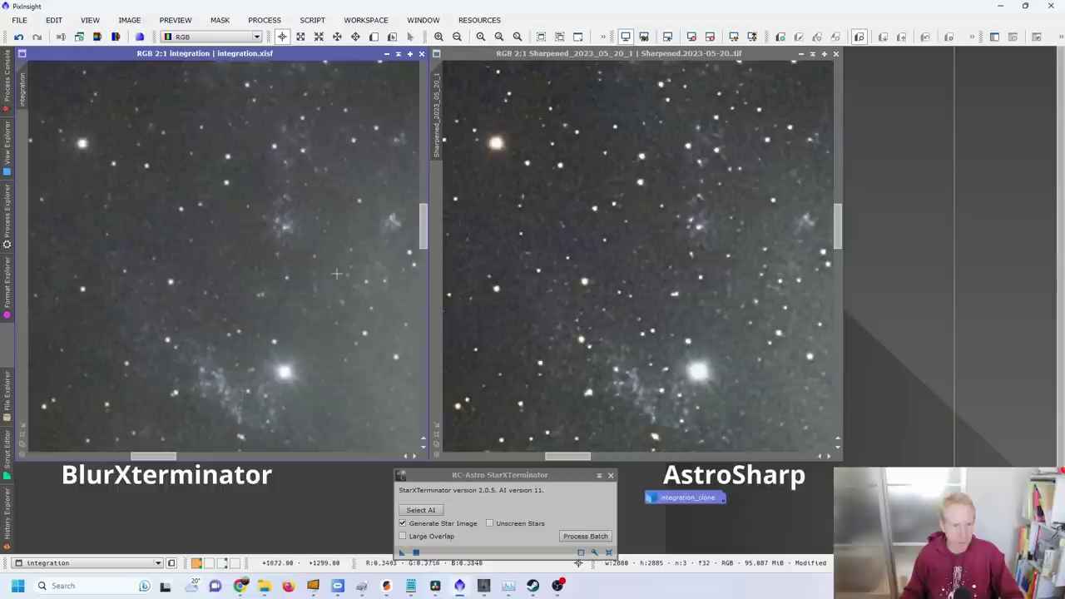